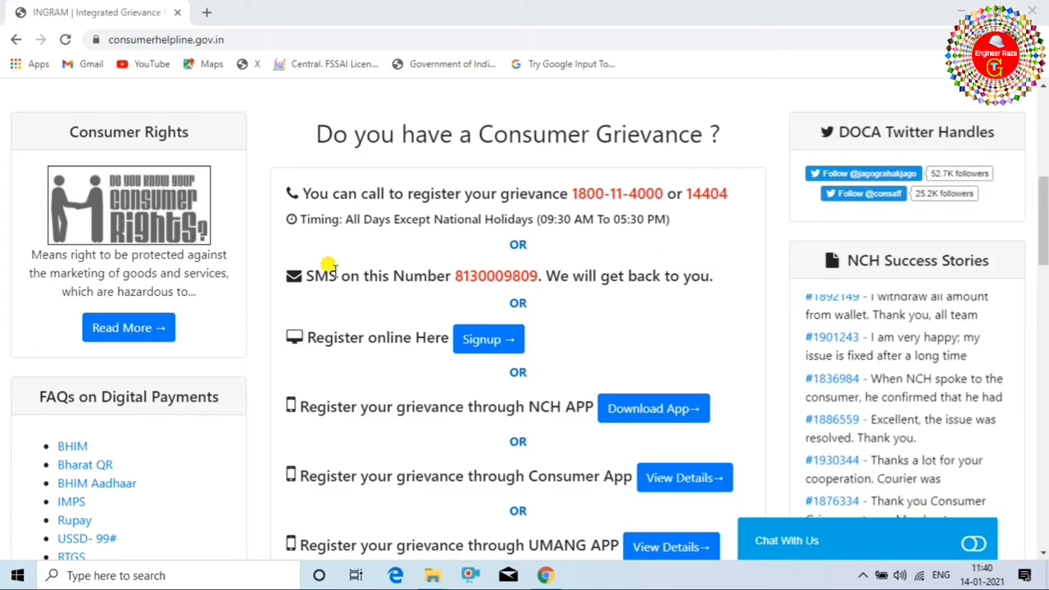
pyautogui.scroll(-3, 355, 328)
pyautogui.scroll(3, 360, 326)
pyautogui.scroll(1, 437, 304)
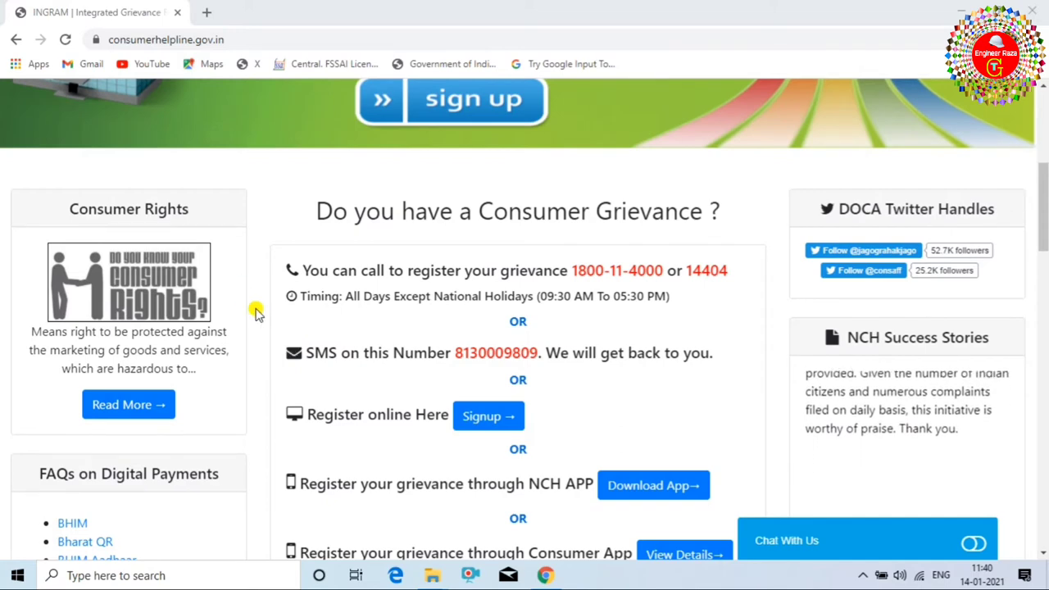
pyautogui.scroll(2, 261, 317)
pyautogui.scroll(3, 261, 318)
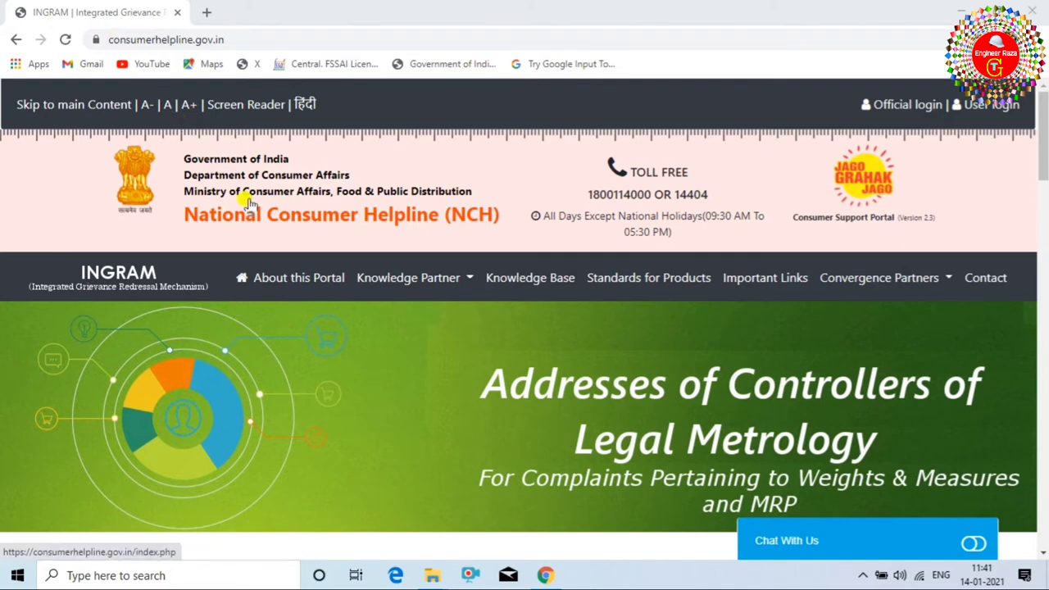
pyautogui.scroll(-2, 519, 375)
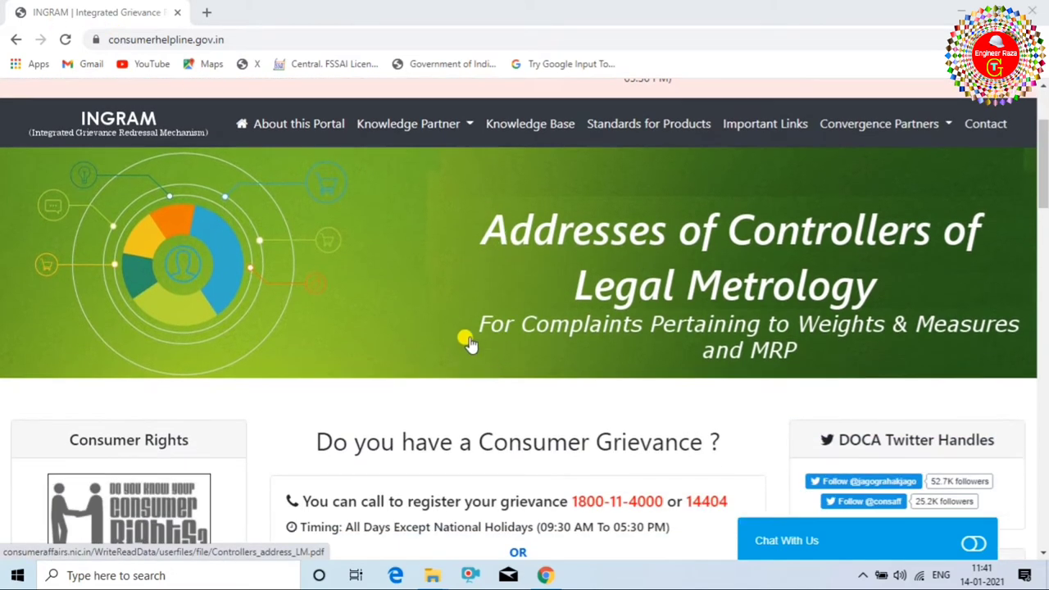
pyautogui.scroll(2, 468, 344)
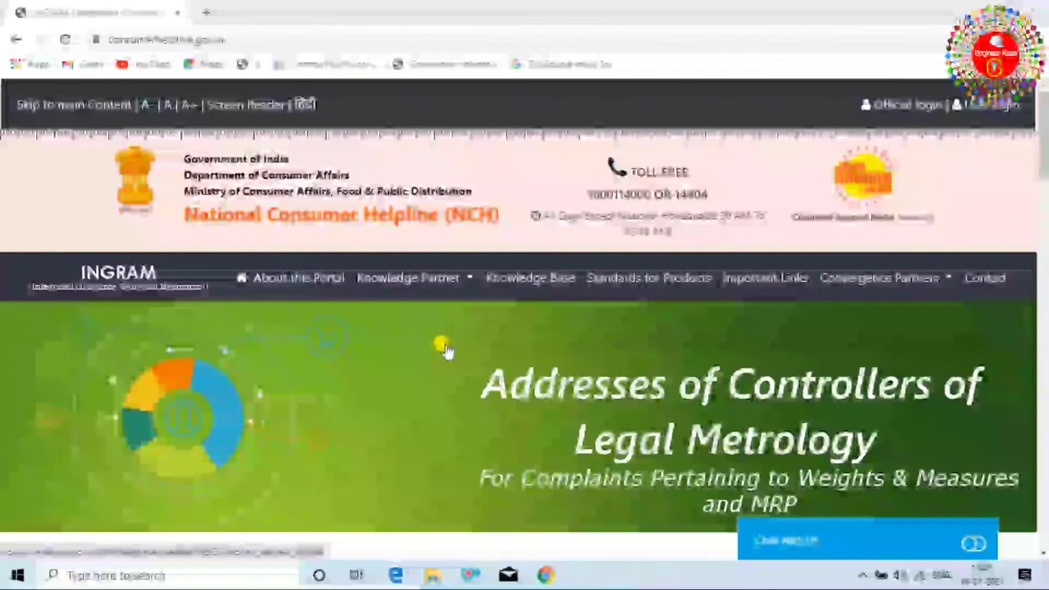
pyautogui.scroll(-3, 452, 339)
pyautogui.scroll(-3, 461, 332)
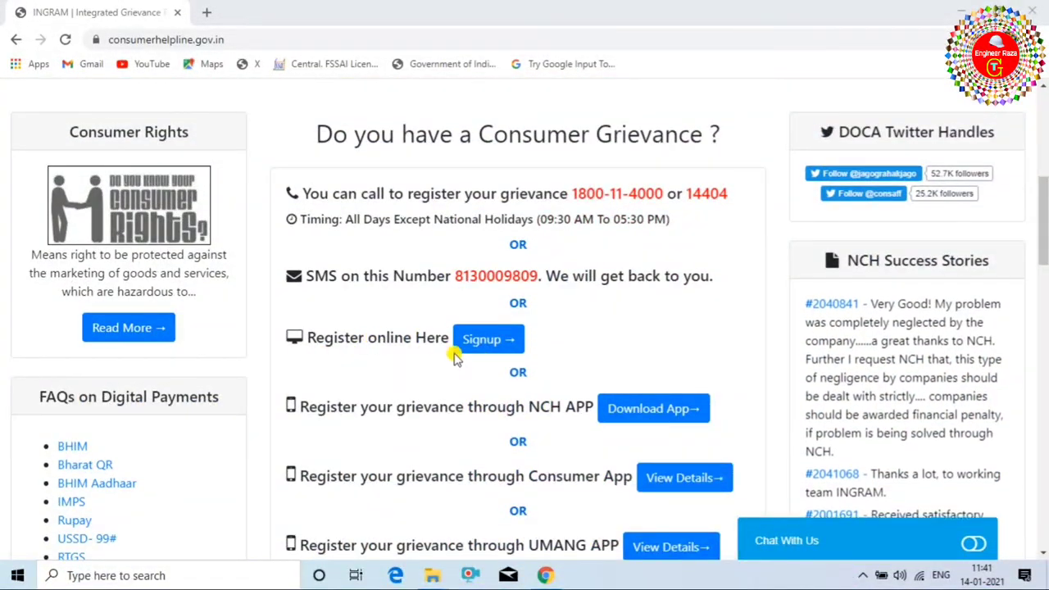
# Open the consumer registration form, set gender to Male and enter the contact number.
pyautogui.click(488, 342)
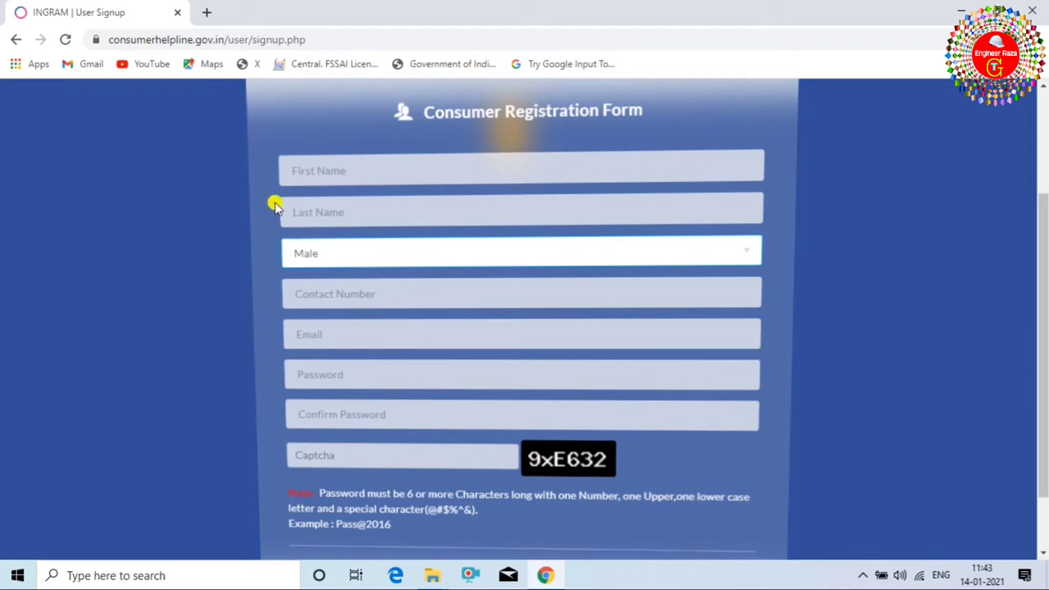
pyautogui.click(328, 256)
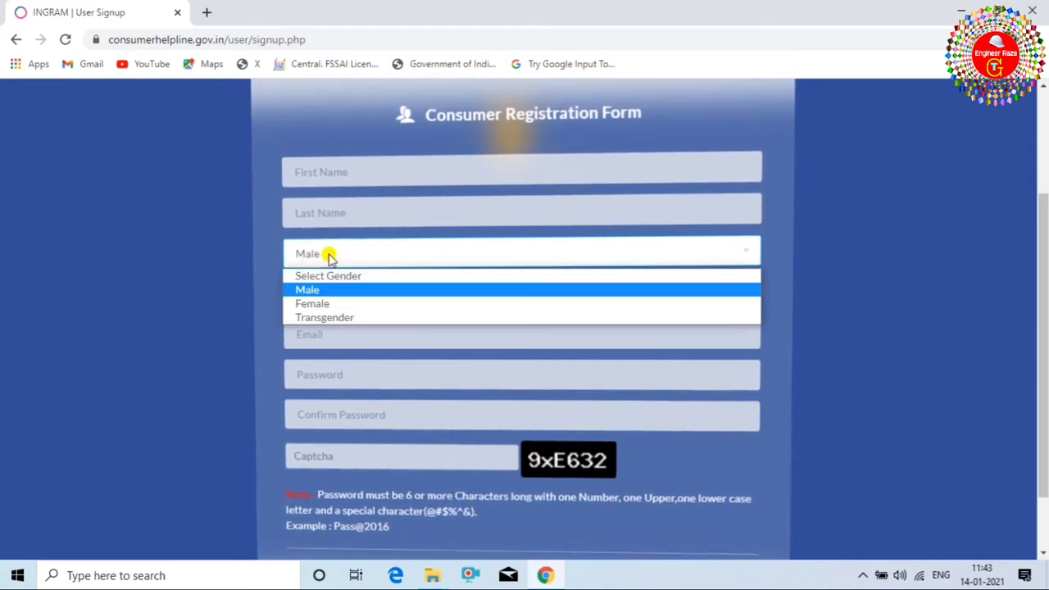
pyautogui.click(311, 303)
pyautogui.click(334, 258)
pyautogui.click(328, 289)
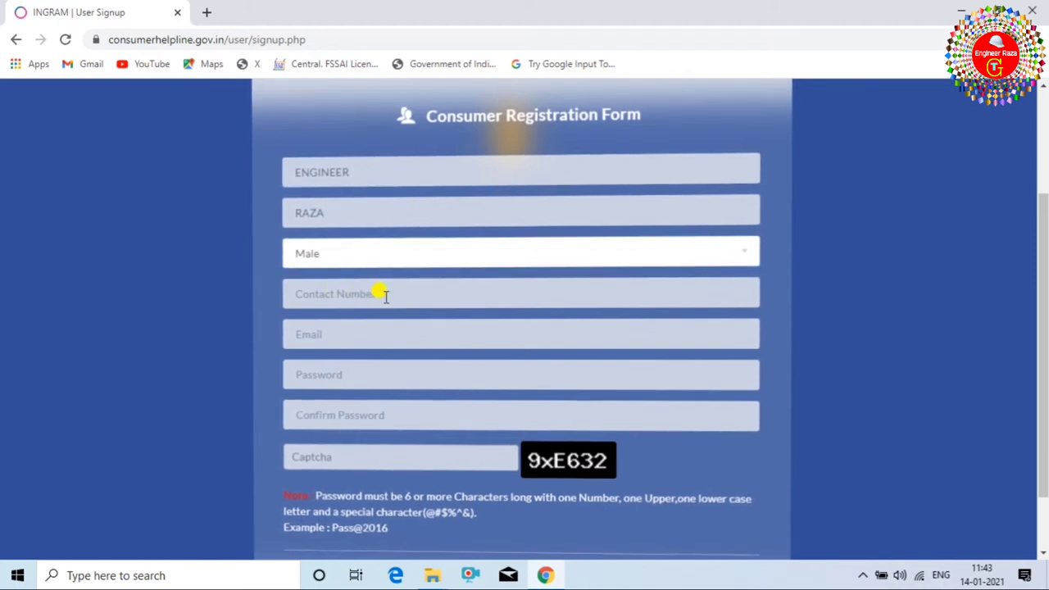
pyautogui.click(358, 291)
pyautogui.write('6287940')
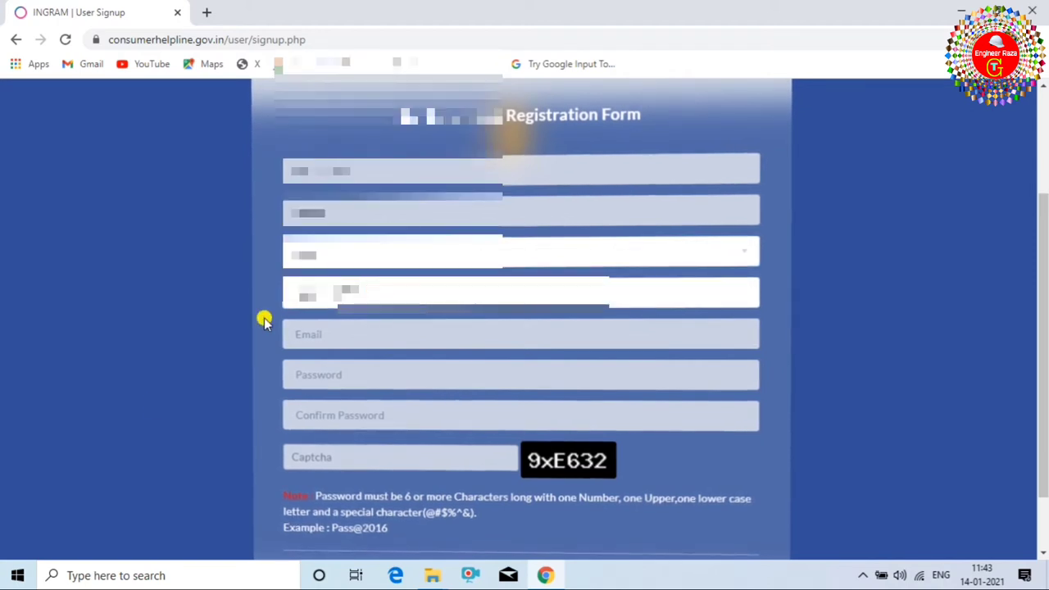
# Enter the email address and paste the account password into both password fields.
pyautogui.click(295, 335)
pyautogui.click(232, 276)
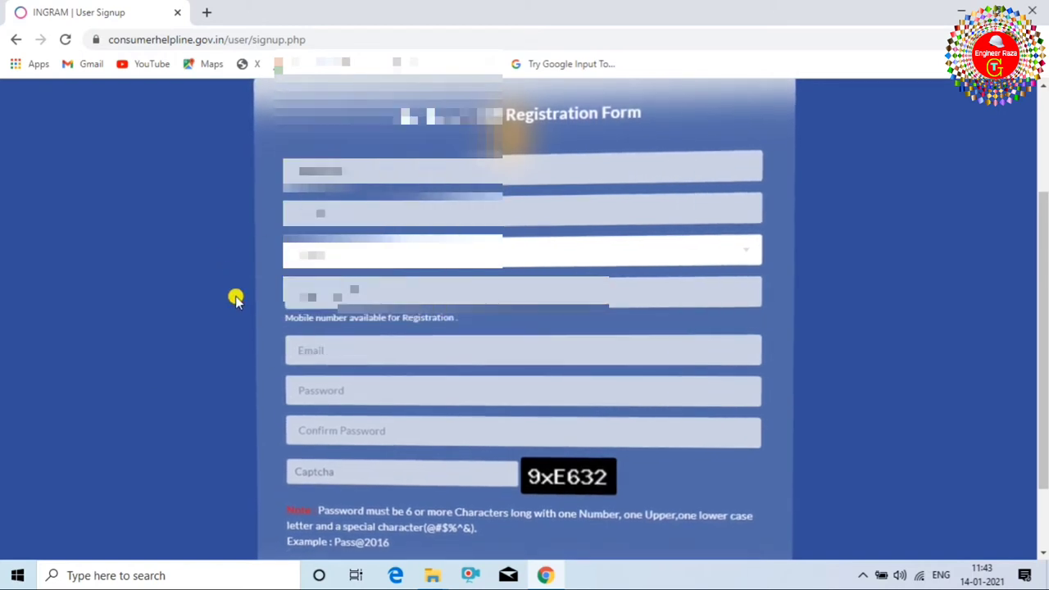
pyautogui.click(312, 344)
pyautogui.click(250, 334)
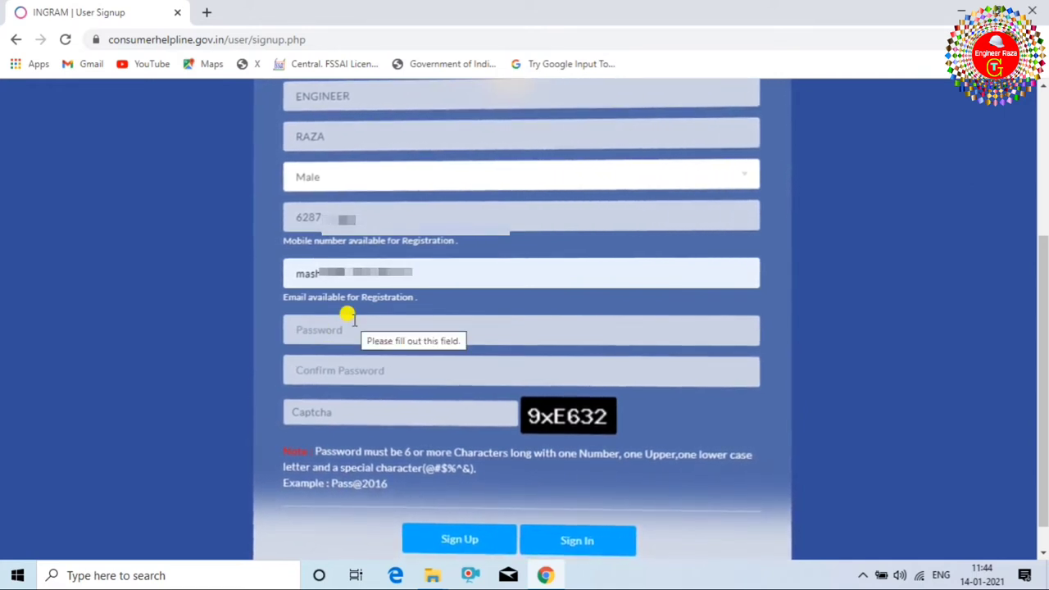
pyautogui.click(332, 331)
pyautogui.hotkey('ctrl', 'v')
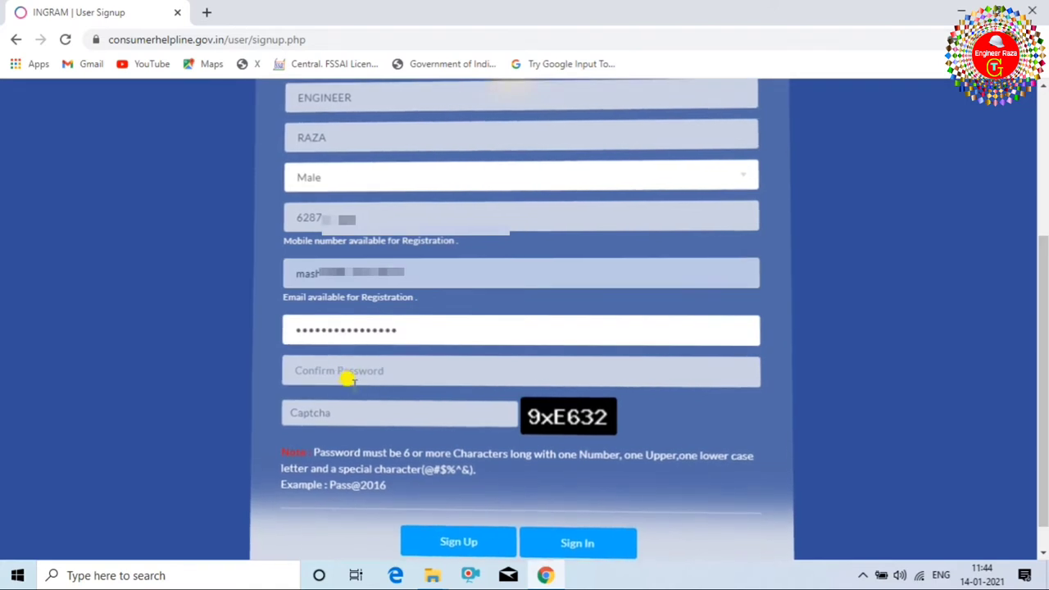
pyautogui.click(336, 373)
pyautogui.hotkey('ctrl', 'v')
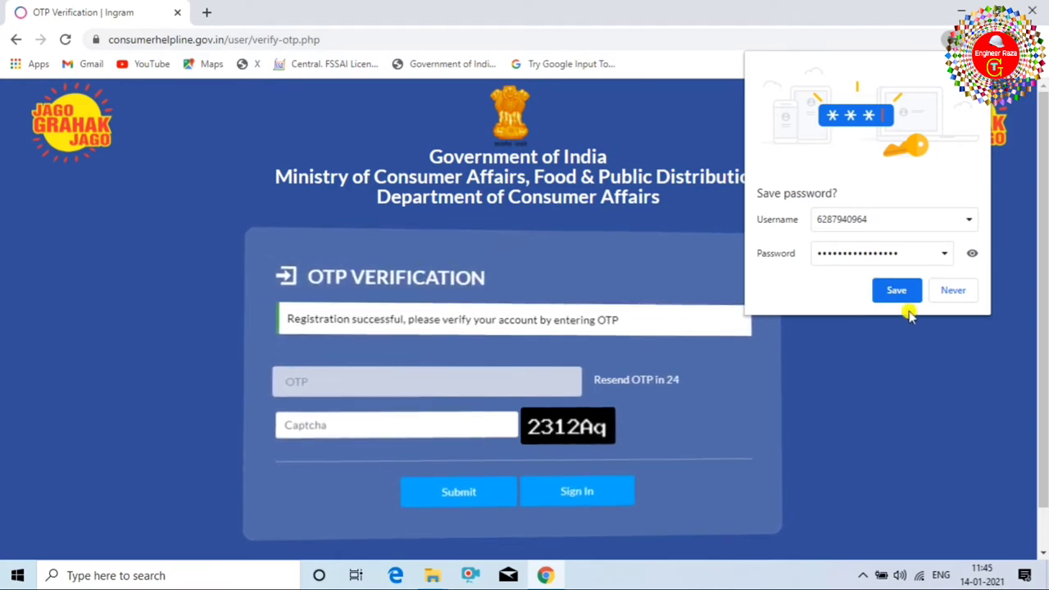
# Decline the browser's save-password prompt, submit the OTP, and acknowledge the activation alert.
pyautogui.click(951, 292)
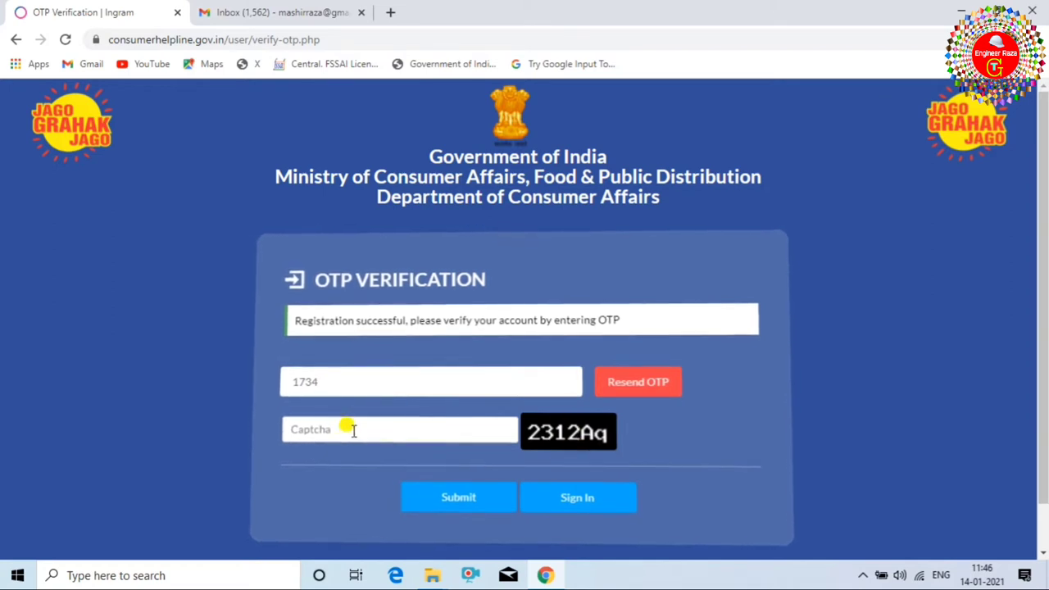
pyautogui.click(459, 498)
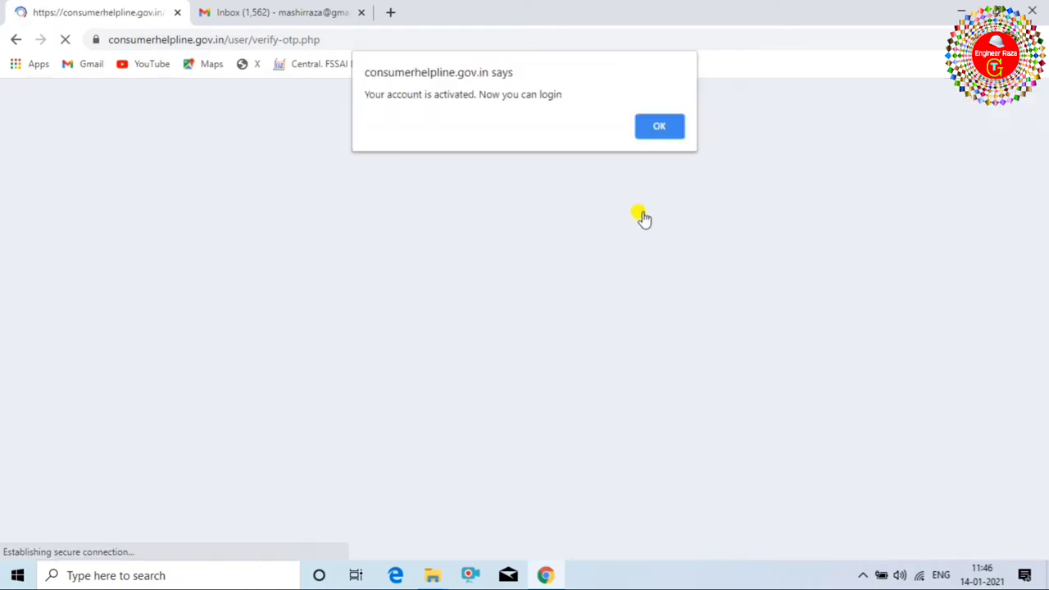
pyautogui.click(655, 128)
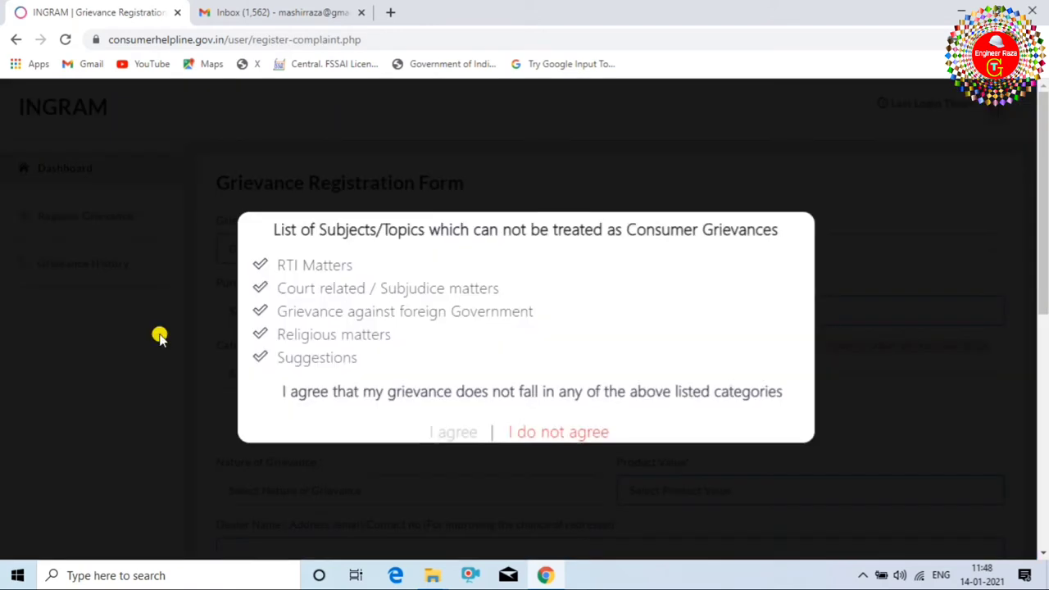
# Sign in to the new consumer account with its email, password and captcha.
pyautogui.click(452, 431)
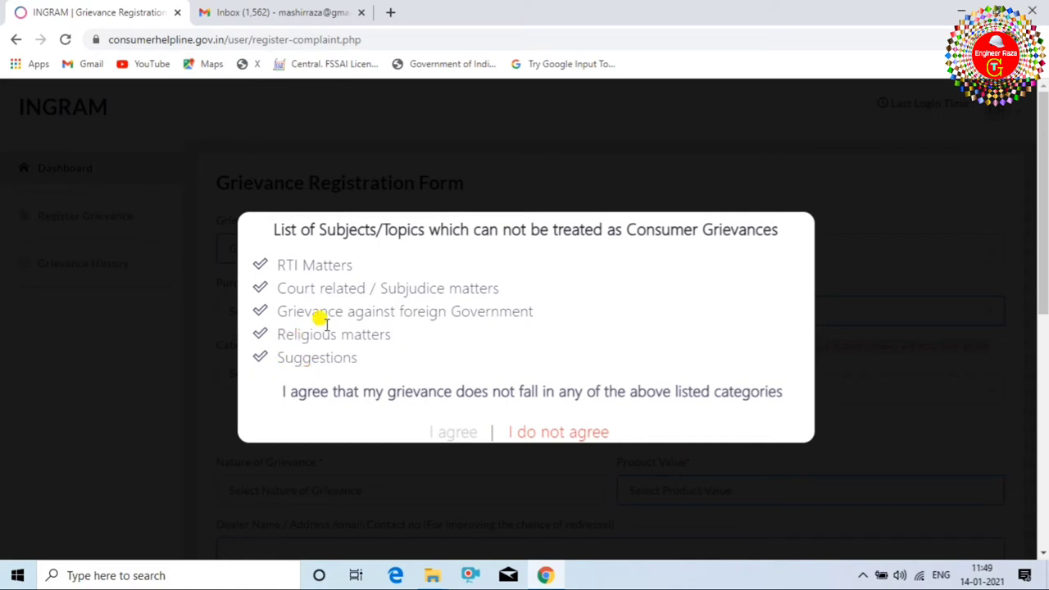
# Accept the excluded-topics notice and keep Grievance as the grievance type.
pyautogui.click(461, 434)
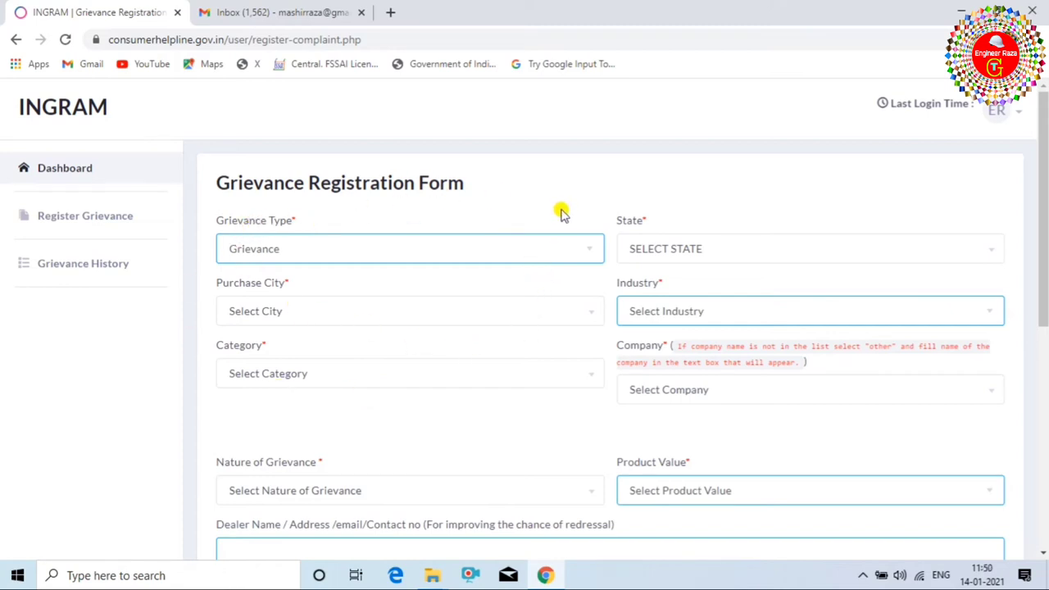
pyautogui.scroll(-4, 426, 234)
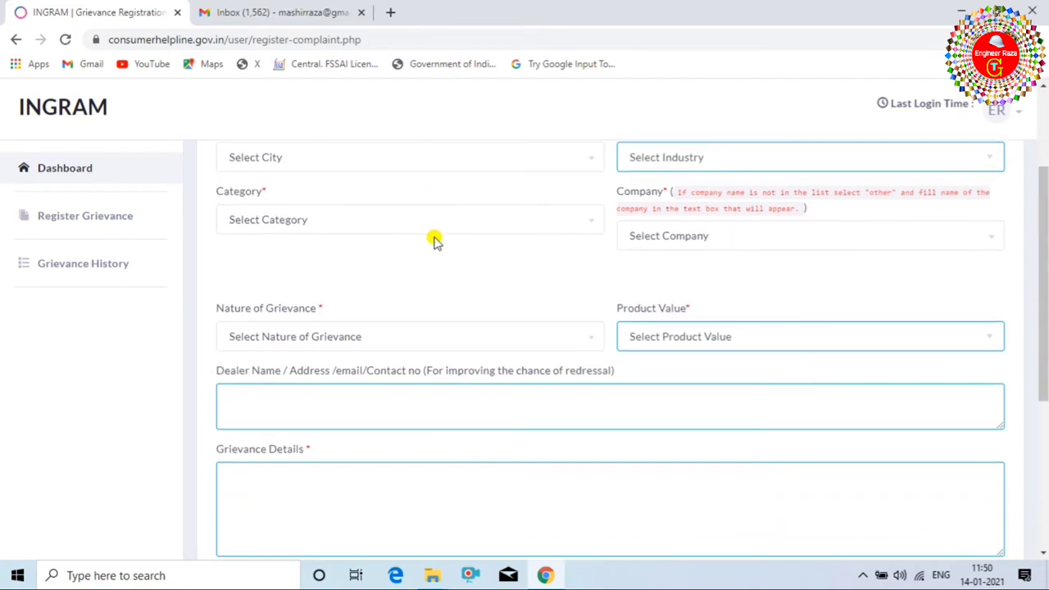
pyautogui.scroll(3, 432, 222)
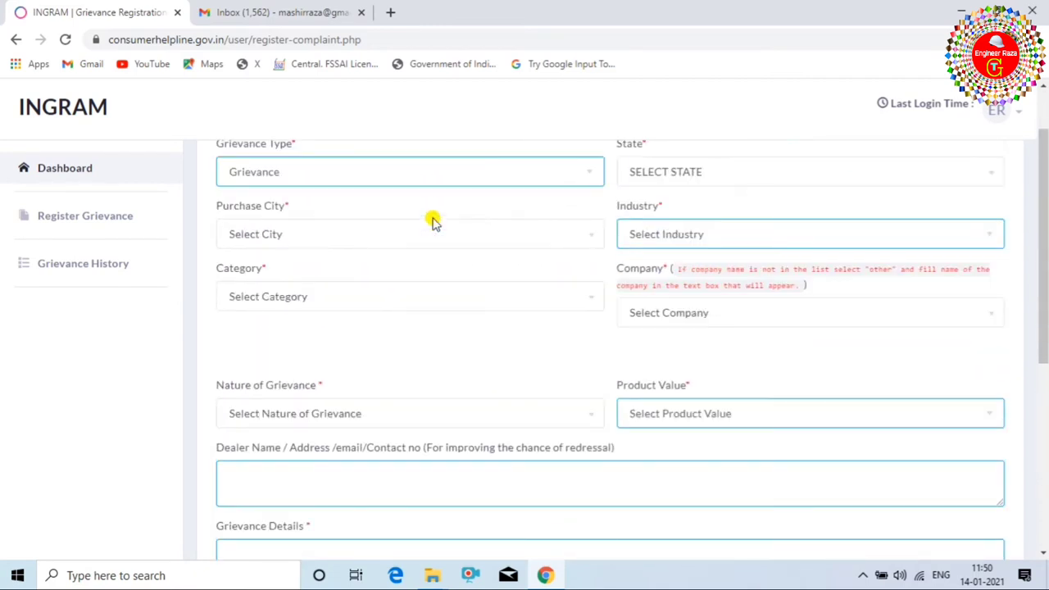
pyautogui.scroll(1, 511, 272)
pyautogui.click(548, 247)
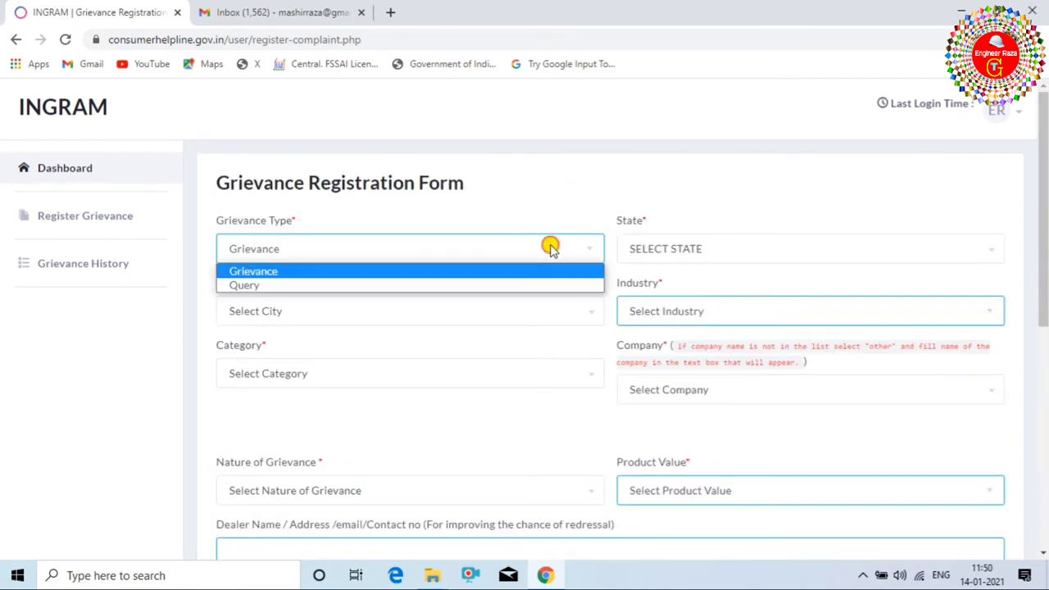
pyautogui.click(348, 272)
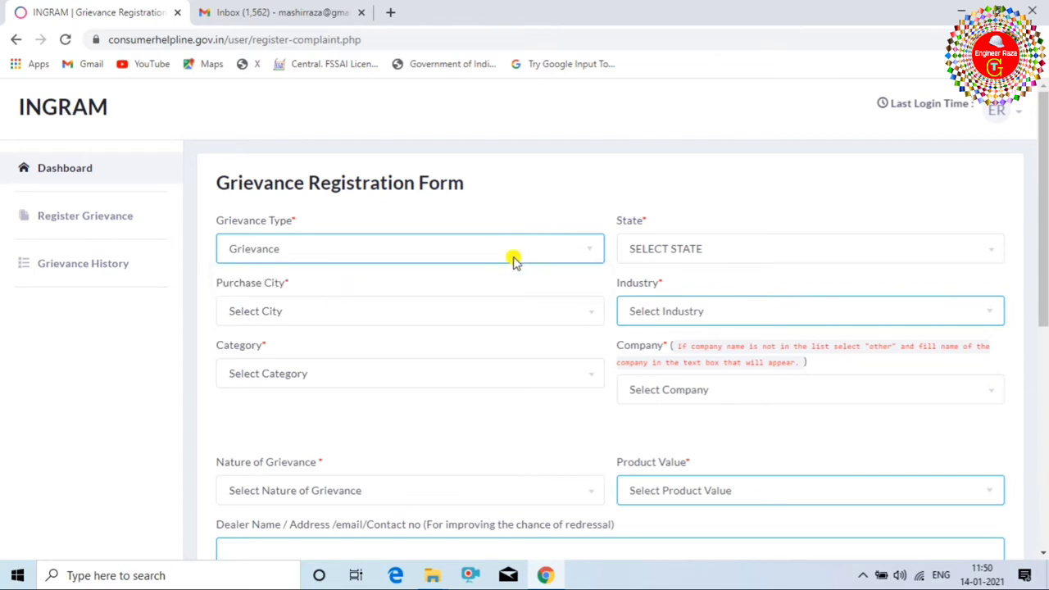
# Choose BIHAR as the state and Madhubani as the purchase city.
pyautogui.click(777, 252)
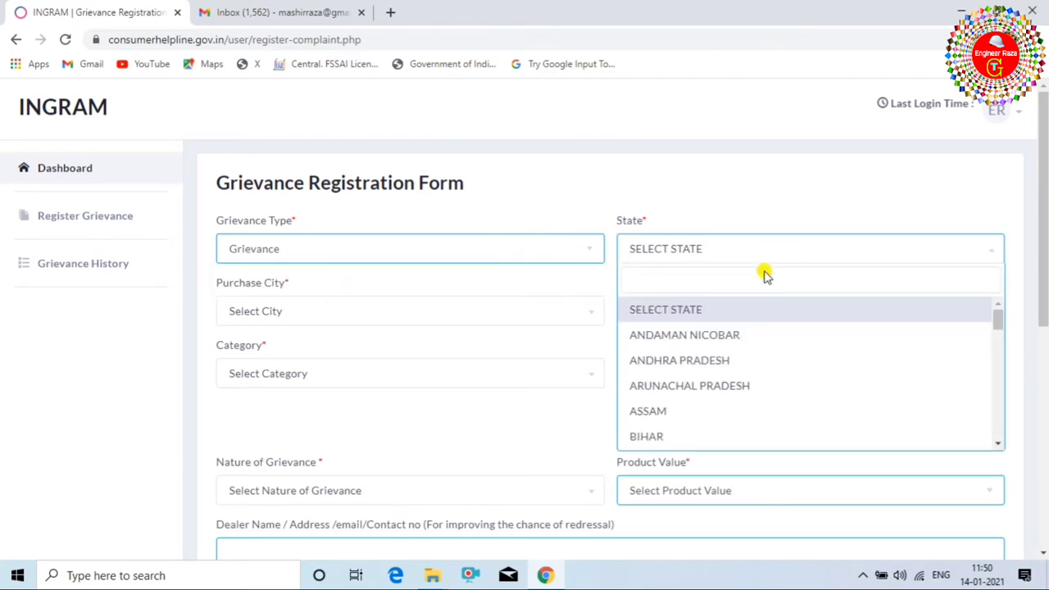
pyautogui.click(681, 435)
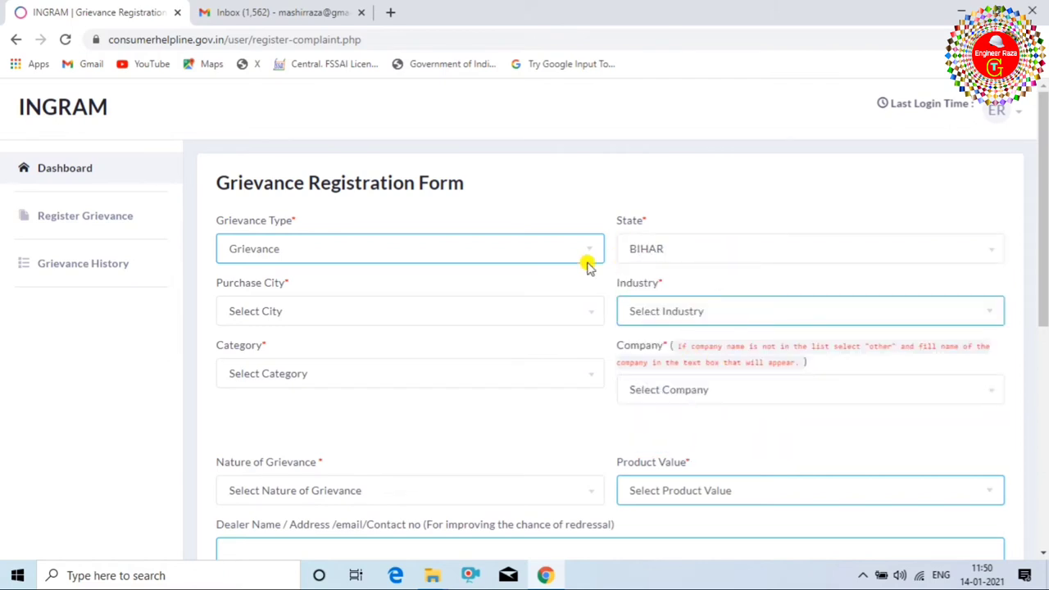
pyautogui.click(568, 312)
pyautogui.scroll(-3, 365, 418)
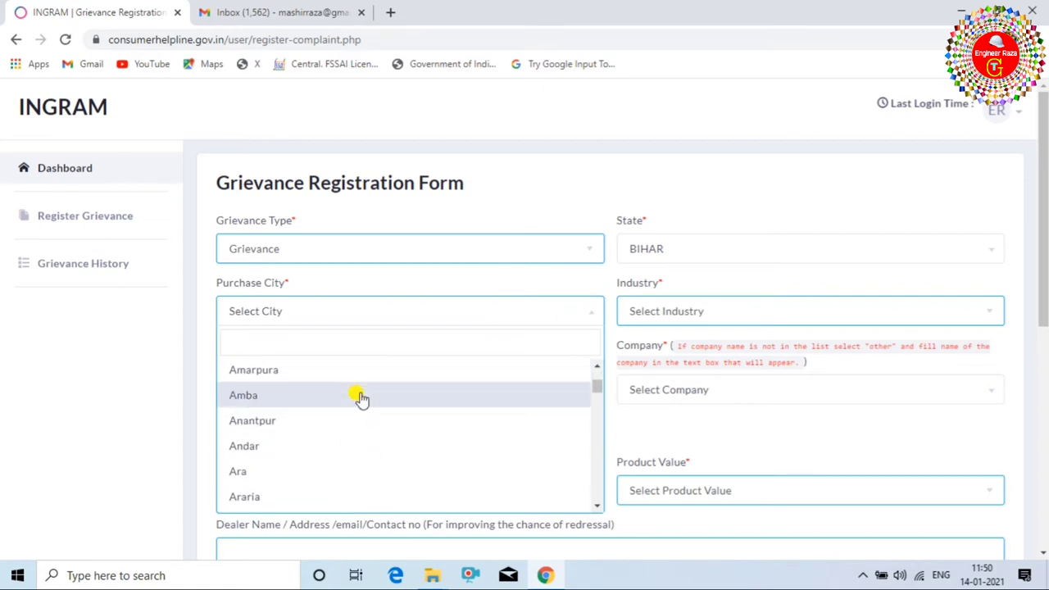
pyautogui.click(361, 397)
pyautogui.click(811, 320)
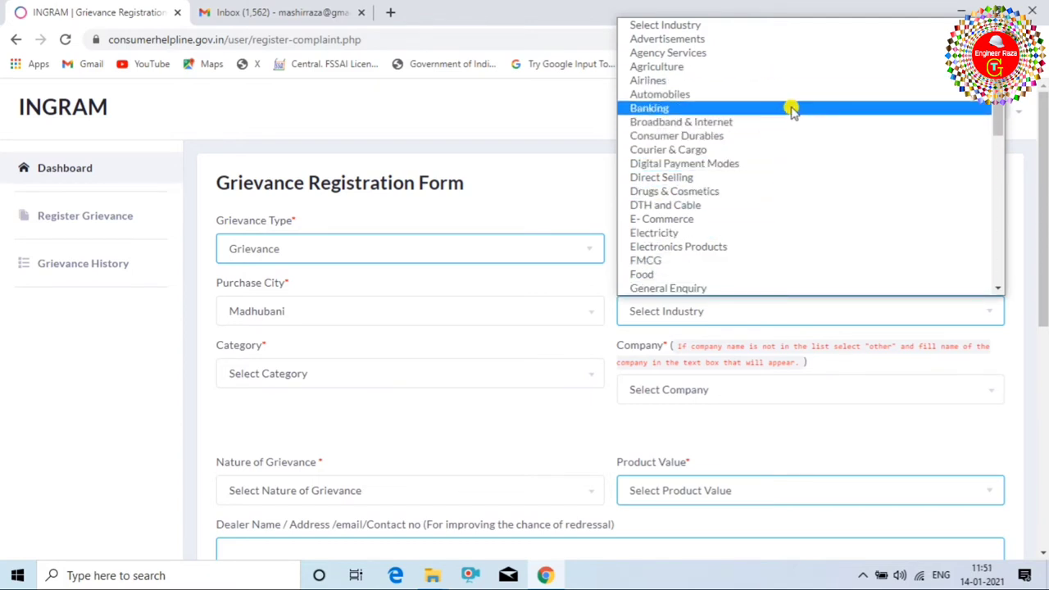
# Set Industry to E- Commerce and choose Online Shopping as the category.
pyautogui.click(803, 223)
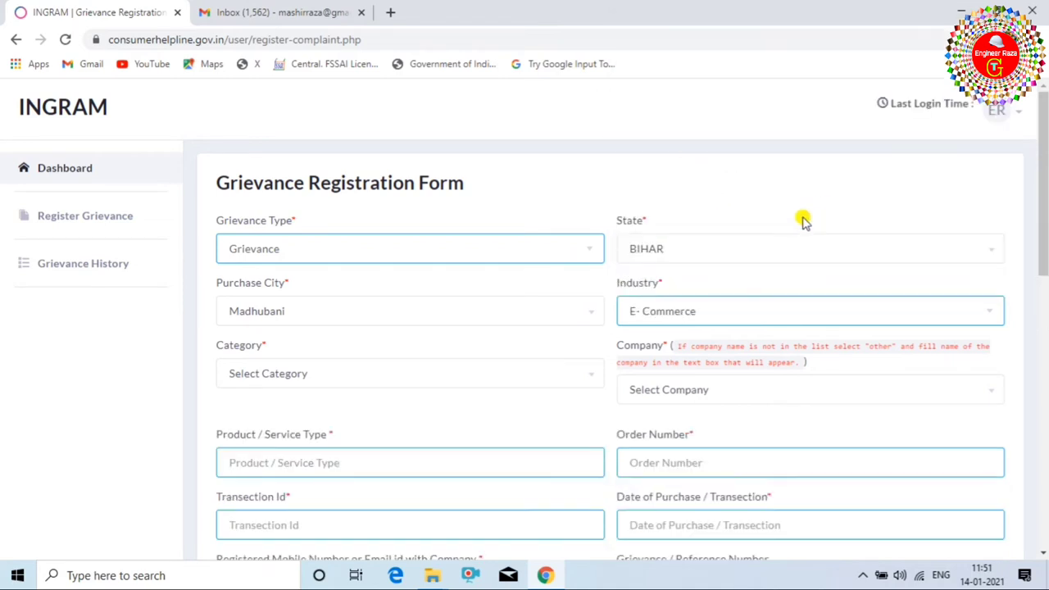
pyautogui.scroll(-1, 648, 290)
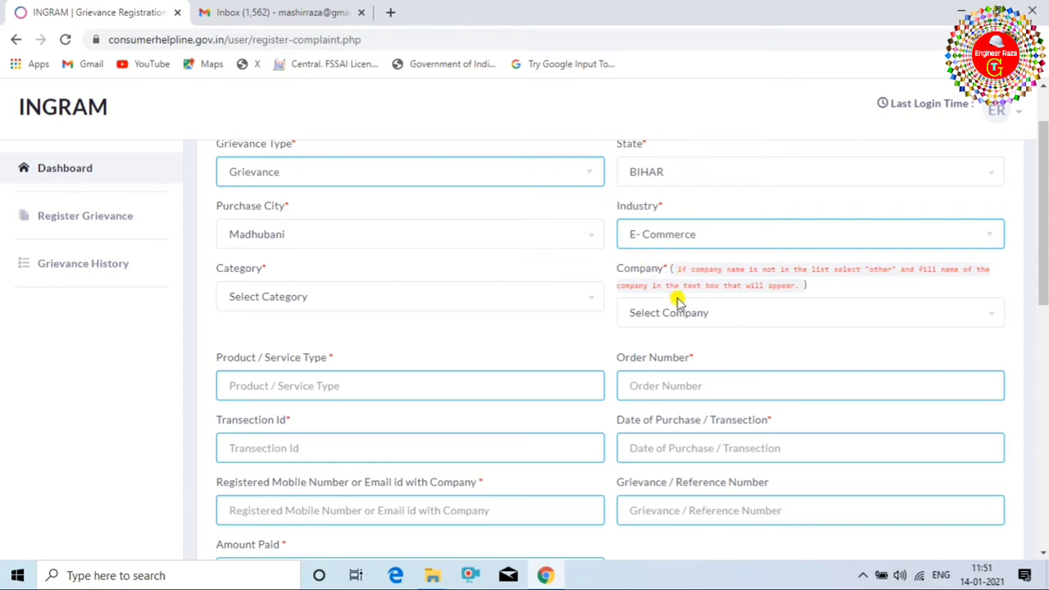
pyautogui.click(336, 303)
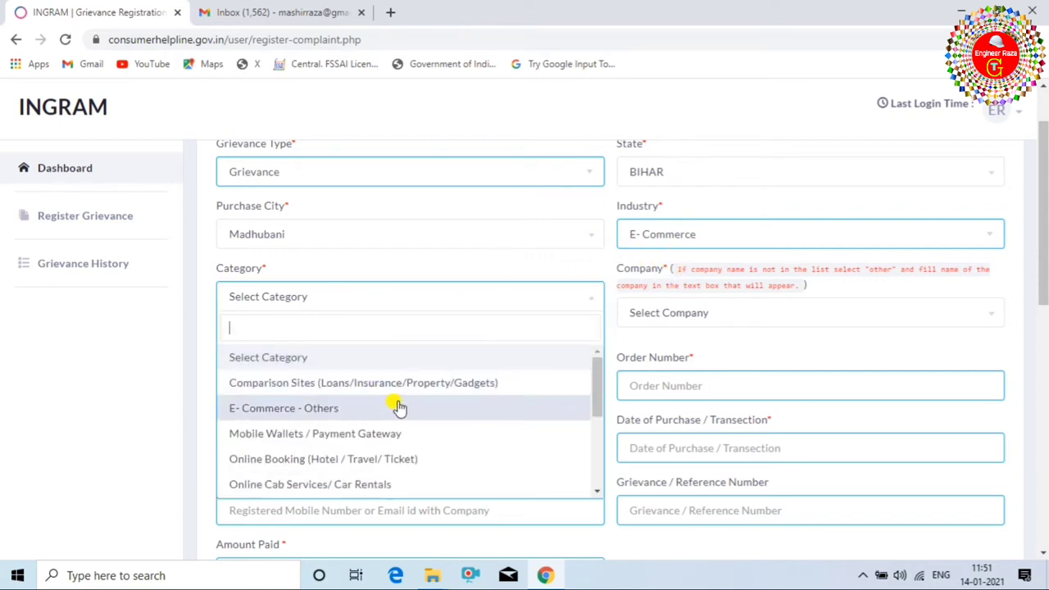
pyautogui.scroll(-1, 386, 385)
pyautogui.scroll(1, 386, 382)
pyautogui.scroll(-1, 311, 441)
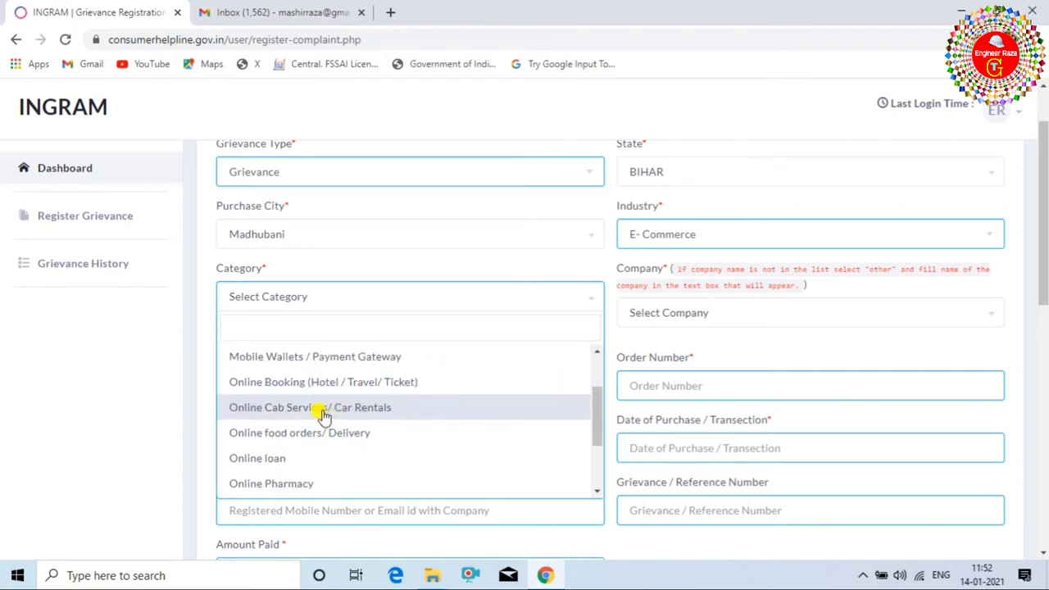
pyautogui.scroll(-1, 320, 417)
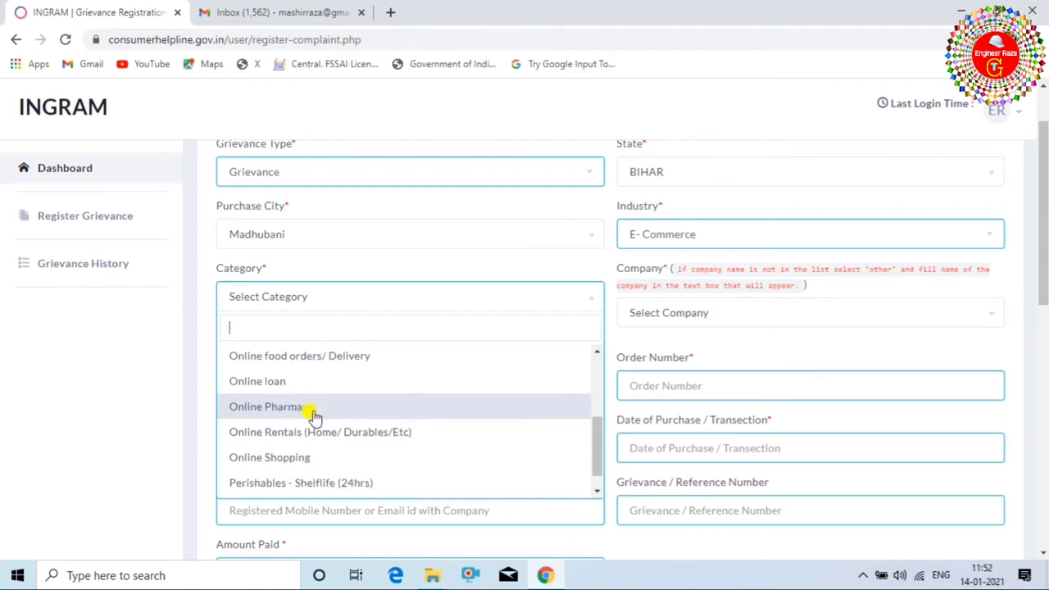
pyautogui.click(267, 461)
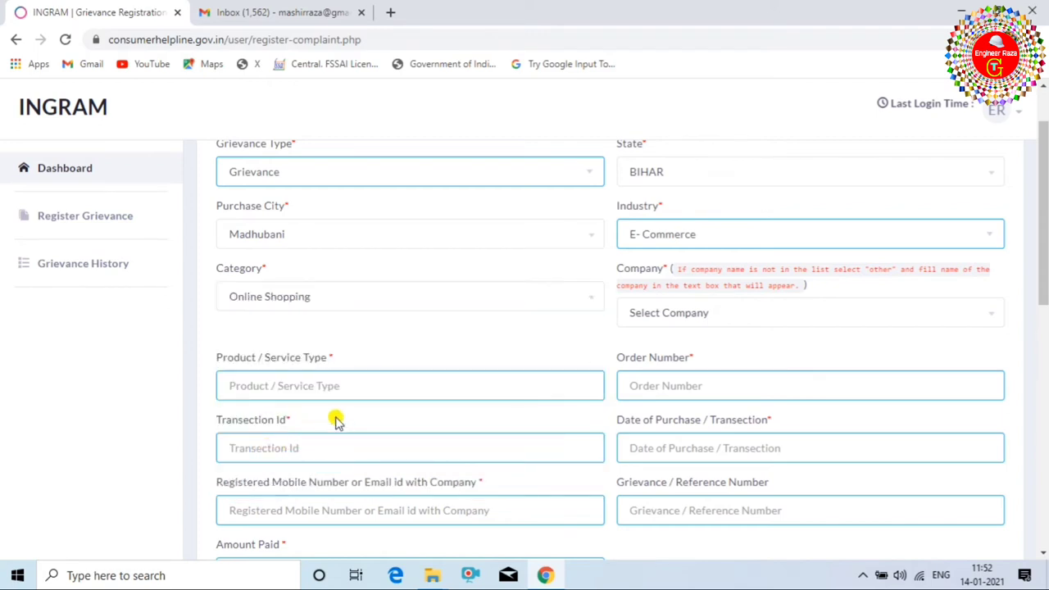
# Recheck the category list and keep Online Shopping selected.
pyautogui.click(430, 300)
pyautogui.scroll(10, 366, 375)
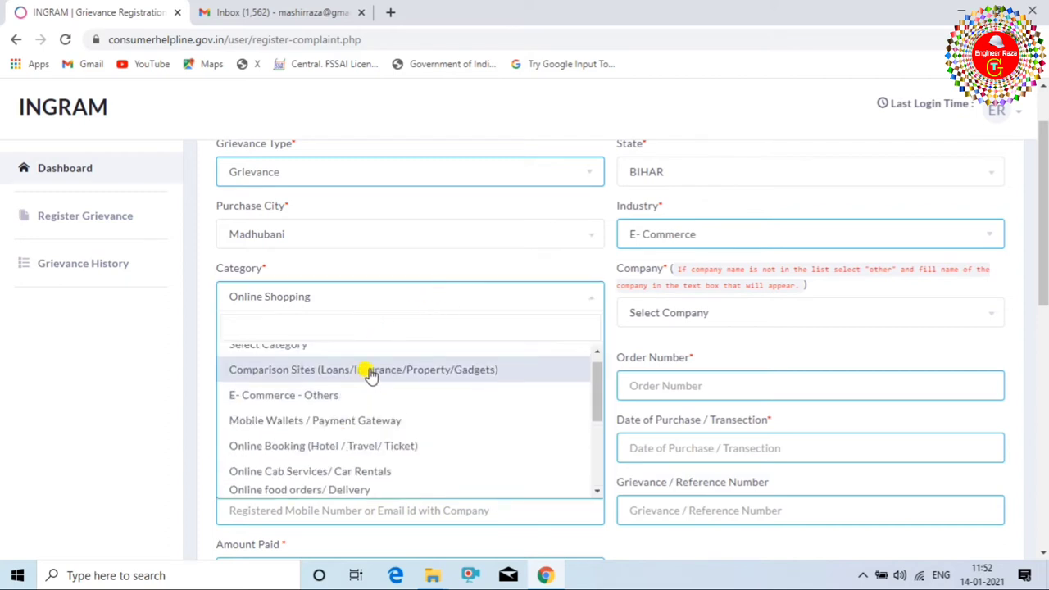
pyautogui.scroll(-10, 342, 407)
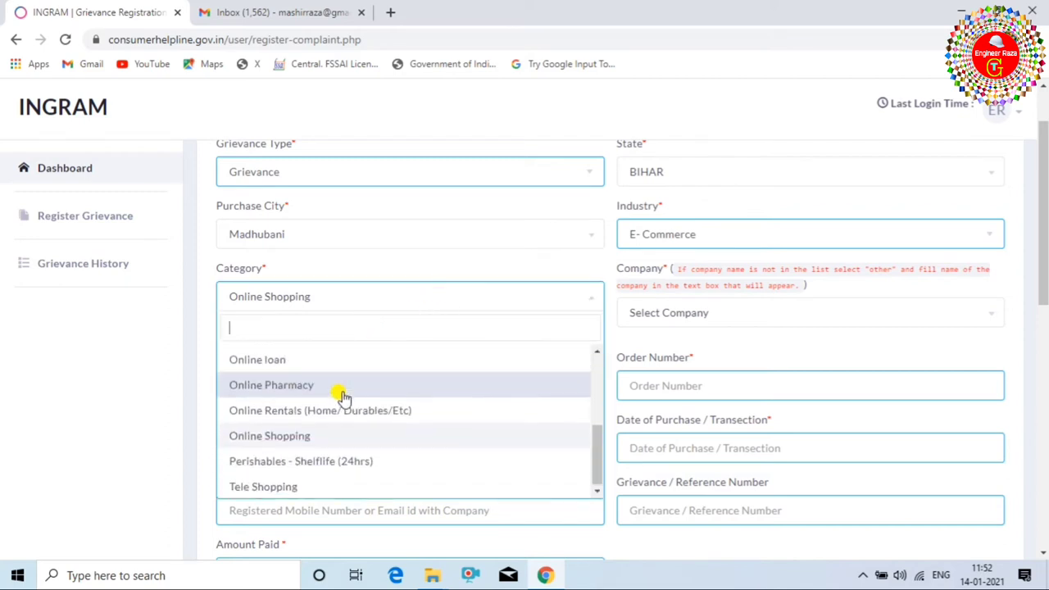
pyautogui.click(323, 431)
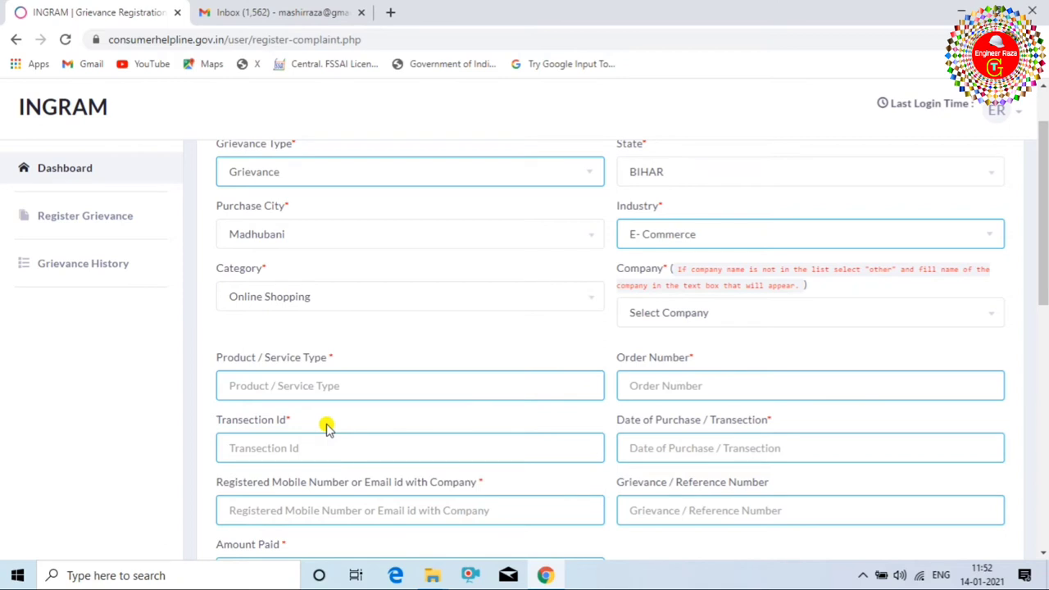
pyautogui.click(939, 318)
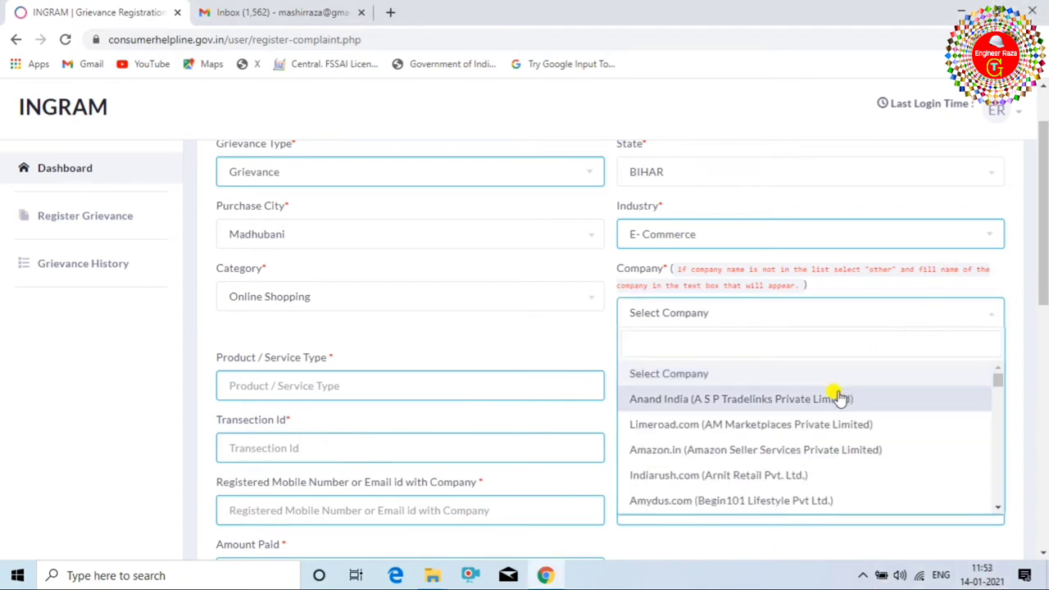
# Scroll the company list and select Flipkart.com (Flipkart Internet Private Limited).
pyautogui.scroll(-1, 799, 425)
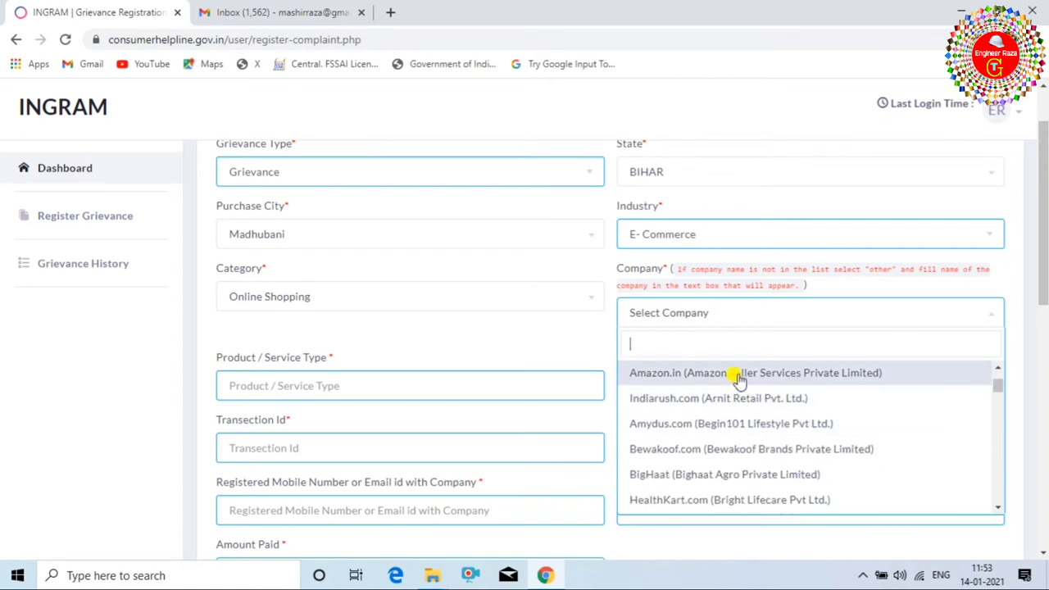
pyautogui.scroll(-1, 715, 408)
pyautogui.scroll(-1, 688, 404)
pyautogui.scroll(-1, 695, 405)
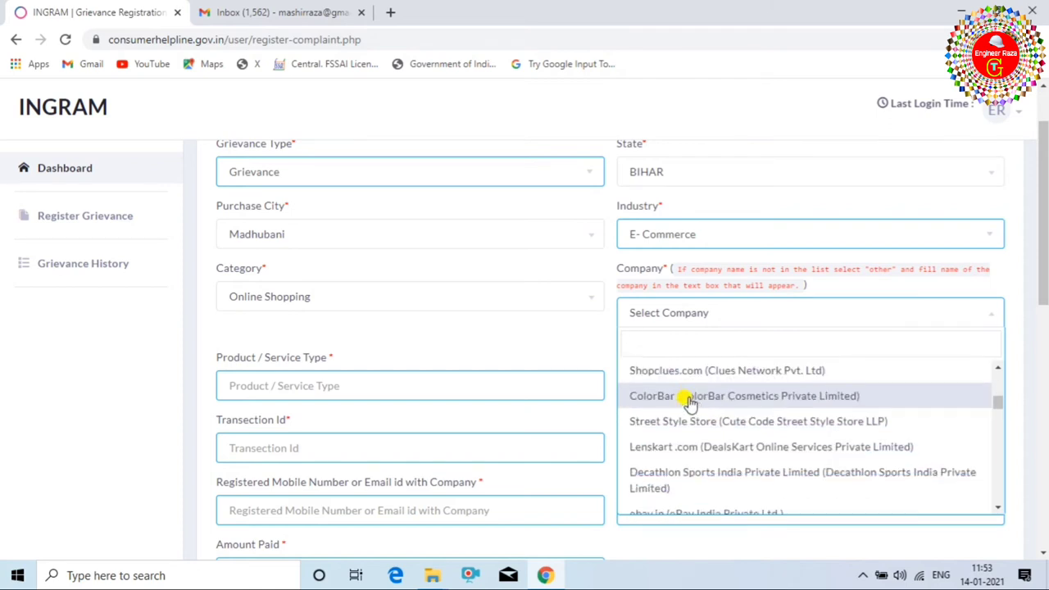
pyautogui.scroll(5, 713, 418)
pyautogui.scroll(-10, 741, 437)
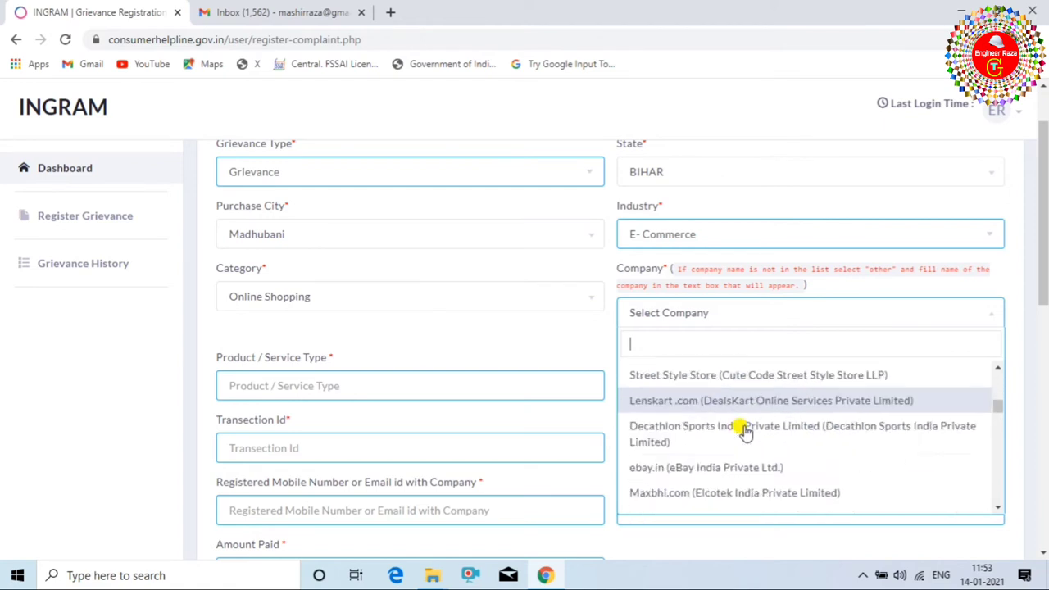
pyautogui.scroll(-5, 742, 437)
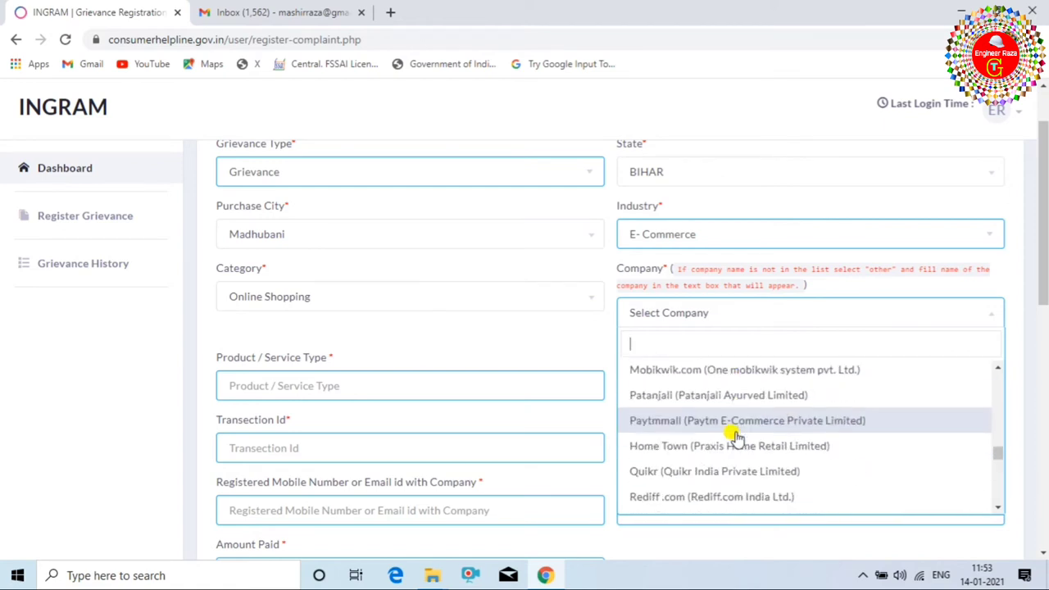
pyautogui.scroll(5, 738, 437)
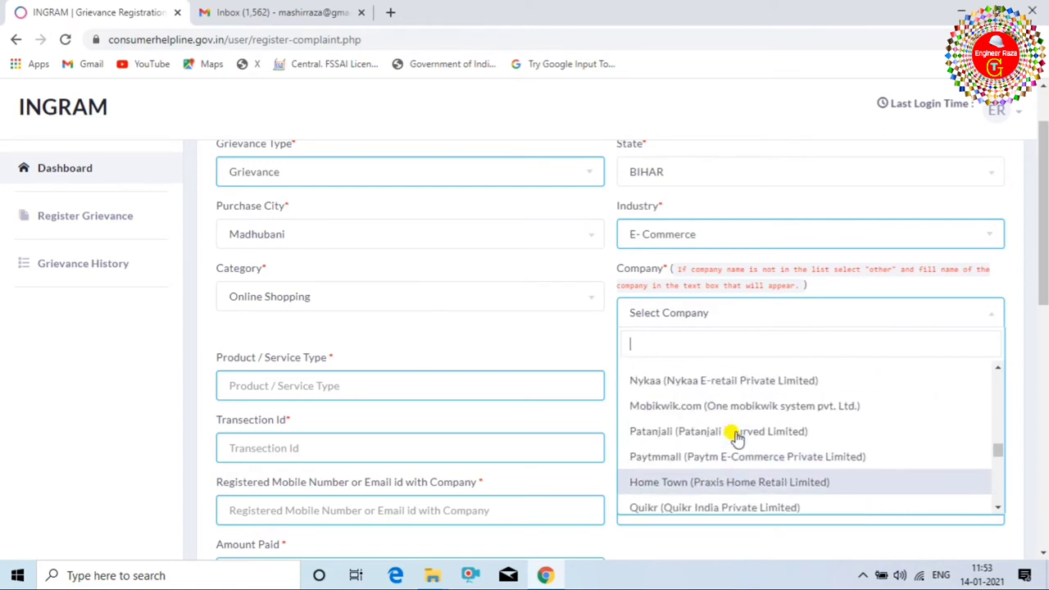
pyautogui.scroll(5, 738, 437)
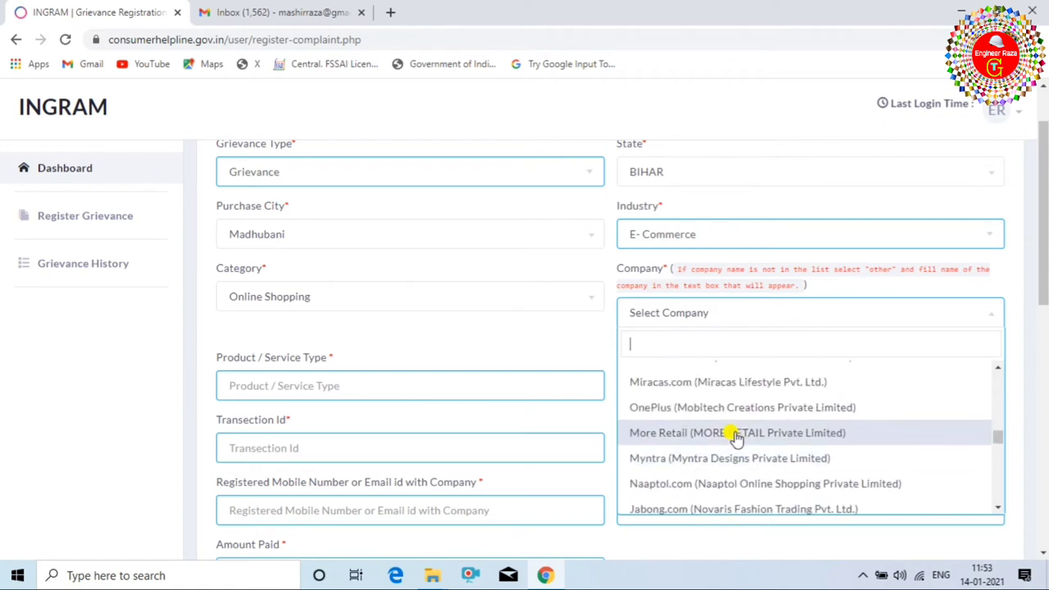
pyautogui.scroll(1, 738, 439)
pyautogui.scroll(-5, 736, 439)
pyautogui.scroll(-1, 735, 438)
pyautogui.scroll(5, 735, 432)
pyautogui.click(752, 381)
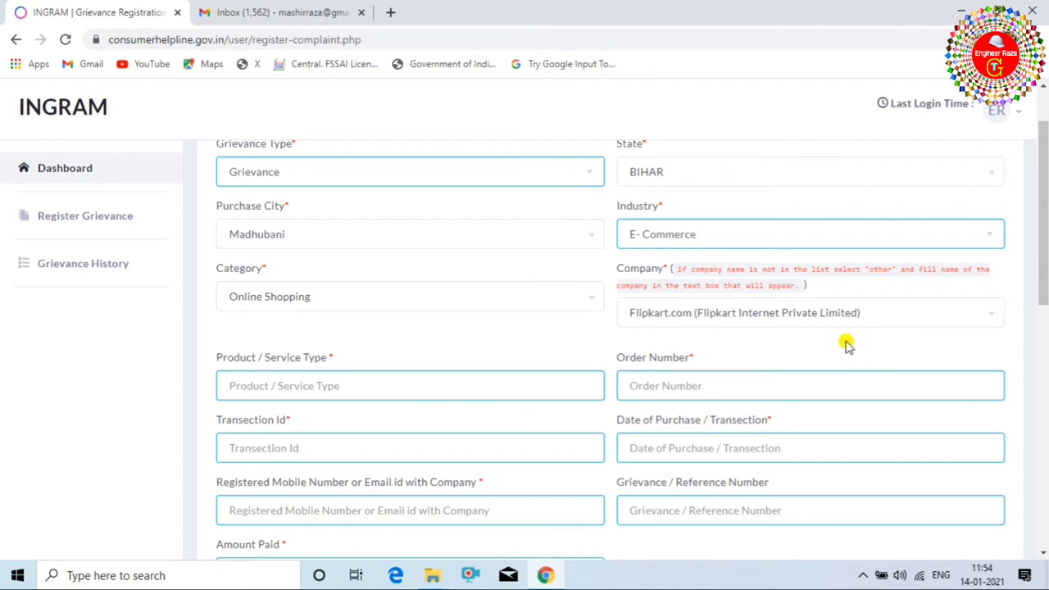
pyautogui.scroll(-4, 423, 314)
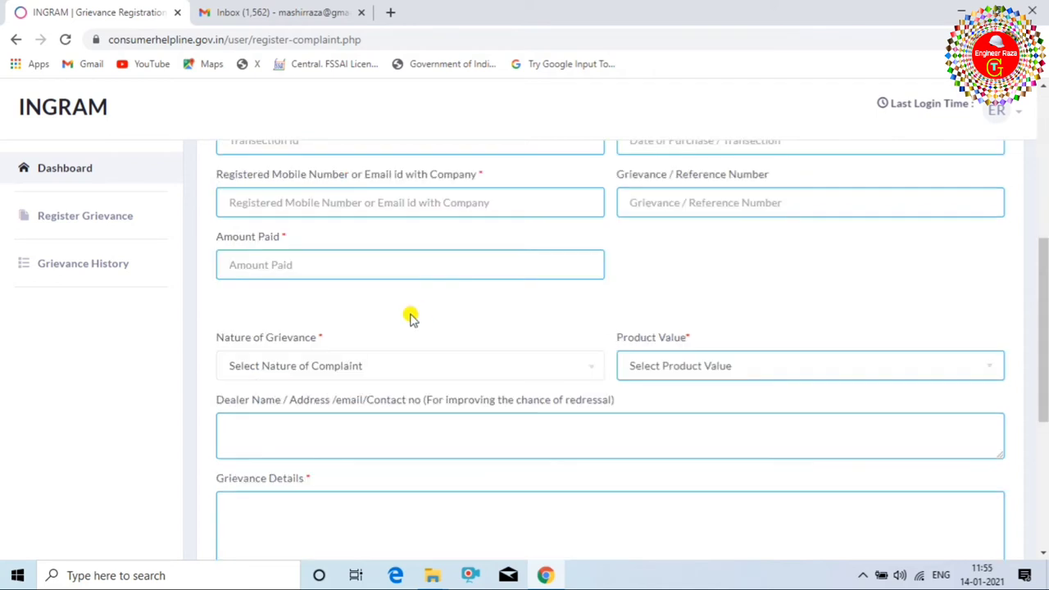
# Set the nature of grievance to Delivery of Defective Product.
pyautogui.click(391, 369)
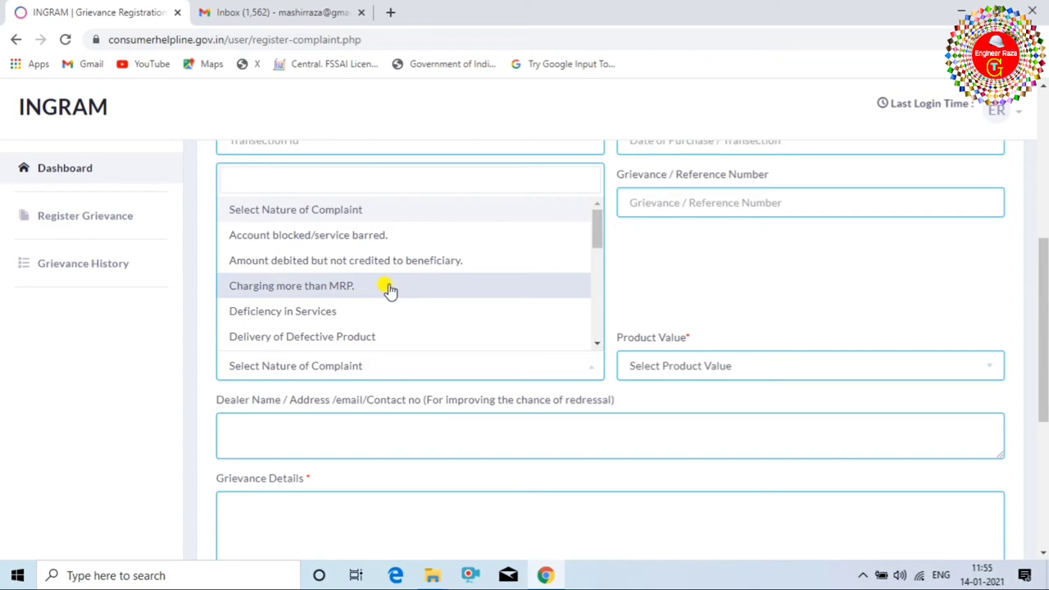
pyautogui.scroll(-5, 390, 290)
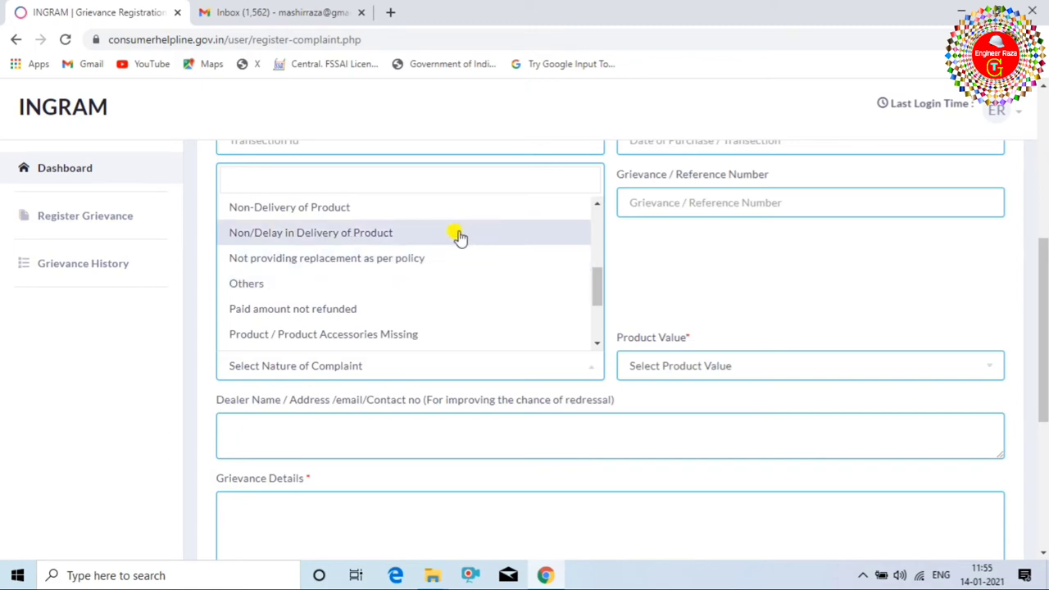
pyautogui.scroll(5, 459, 242)
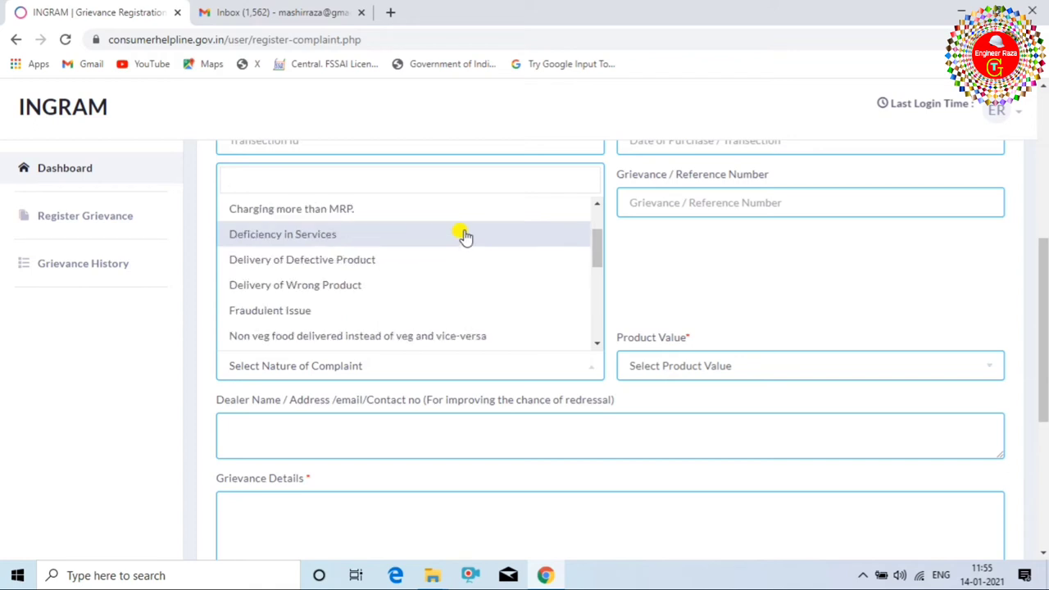
pyautogui.scroll(-1, 426, 271)
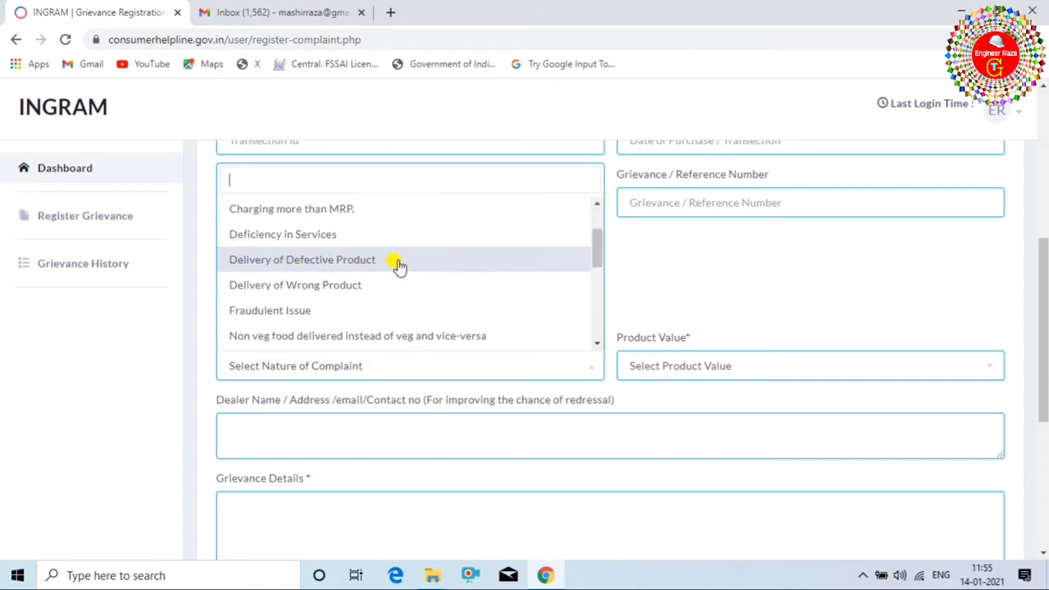
pyautogui.click(455, 263)
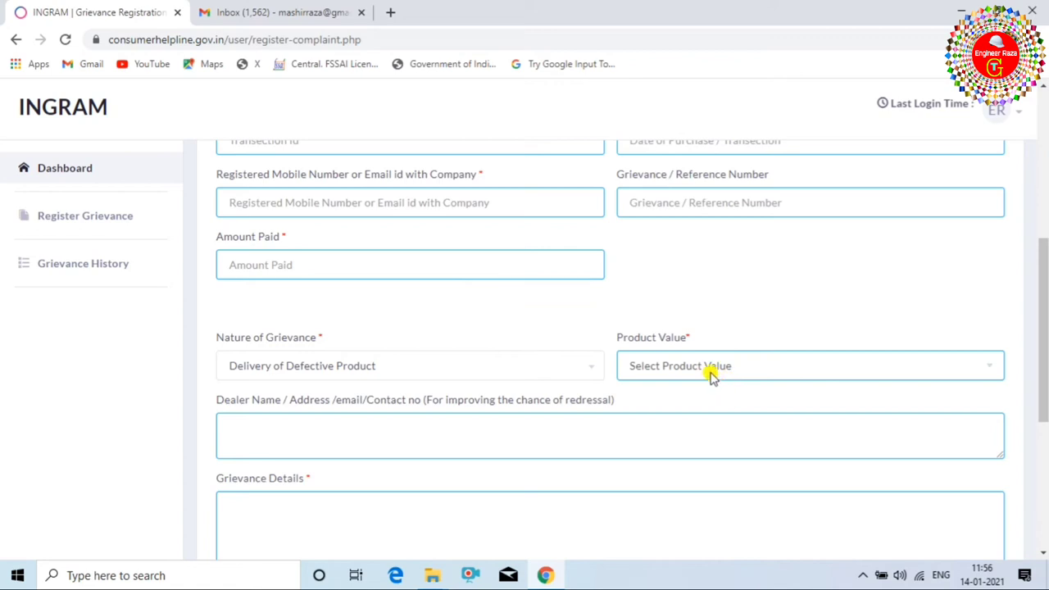
# Set the product value to In Between 1000-10000.
pyautogui.click(761, 367)
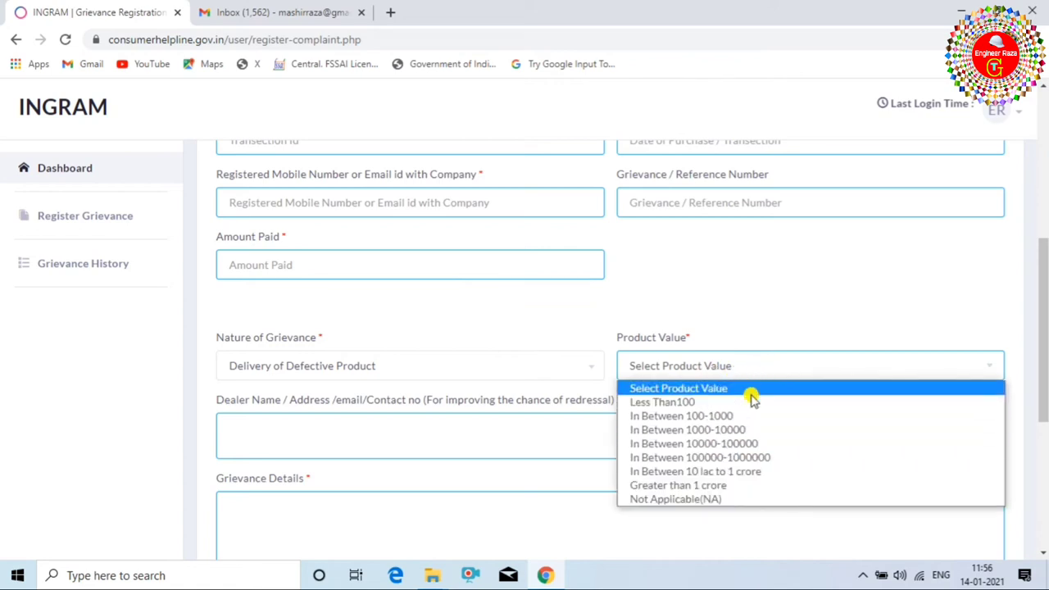
pyautogui.click(706, 430)
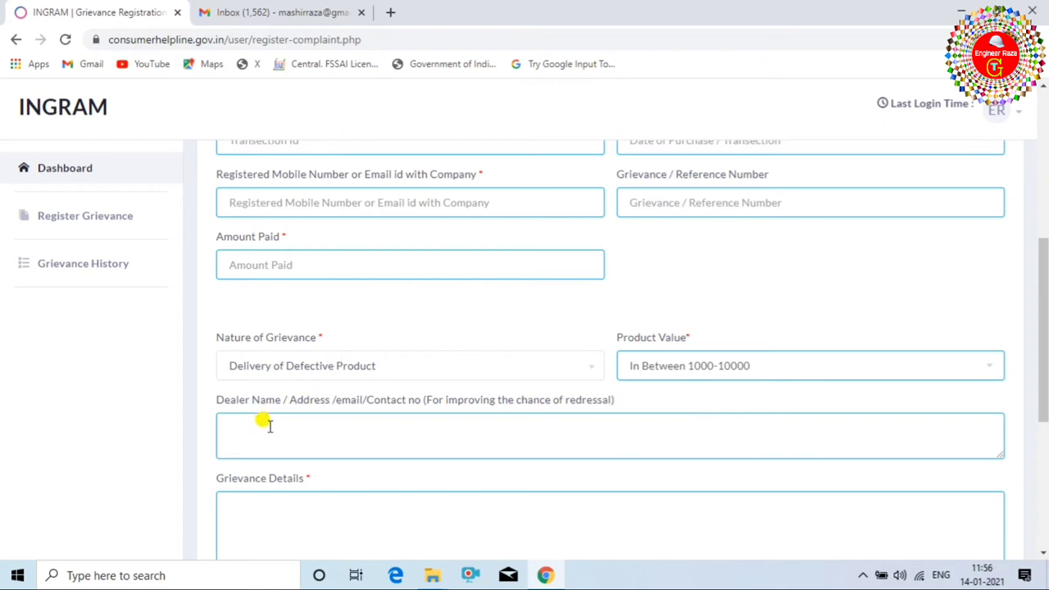
pyautogui.scroll(-1, 261, 426)
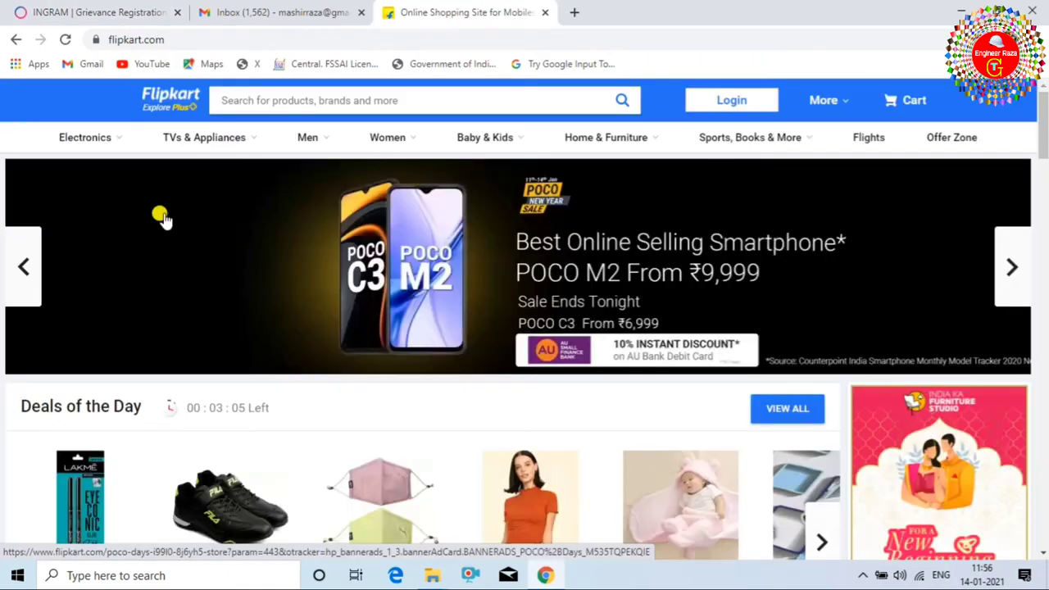
pyautogui.moveTo(231, 139)
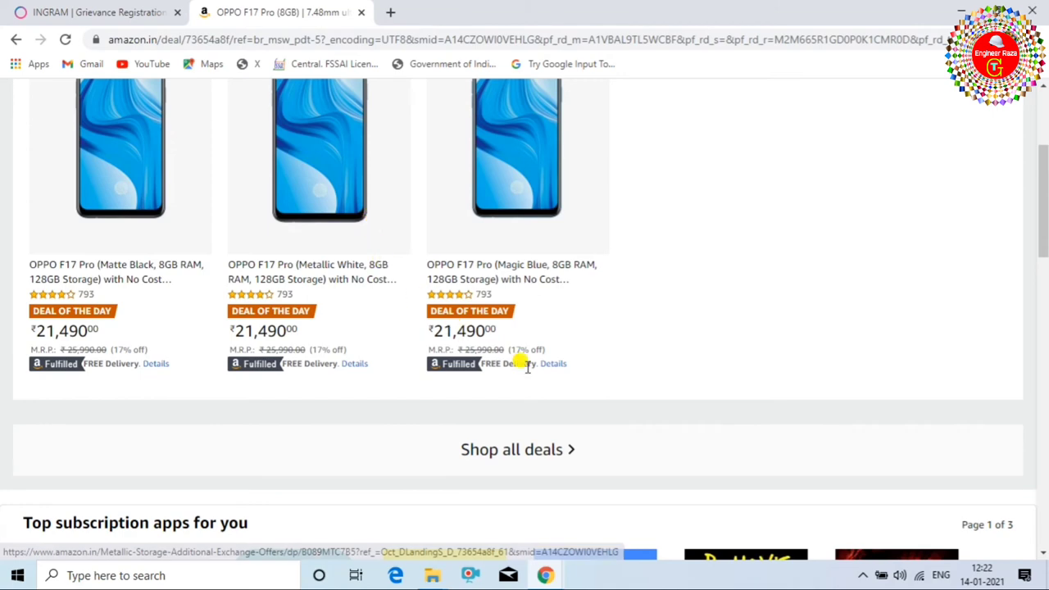
pyautogui.click(557, 366)
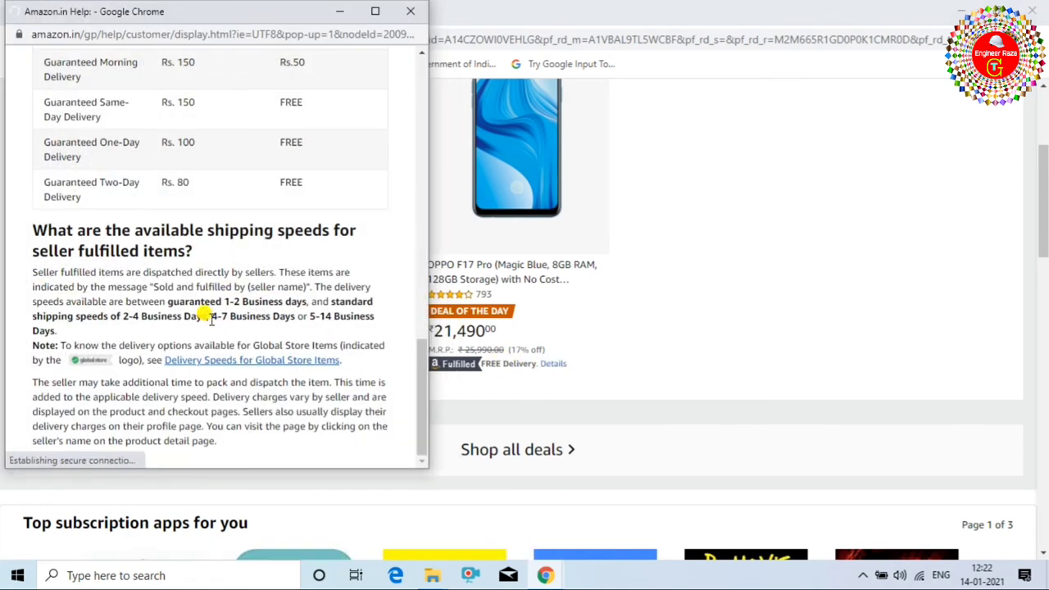
pyautogui.scroll(-1, 207, 336)
pyautogui.scroll(-10, 211, 332)
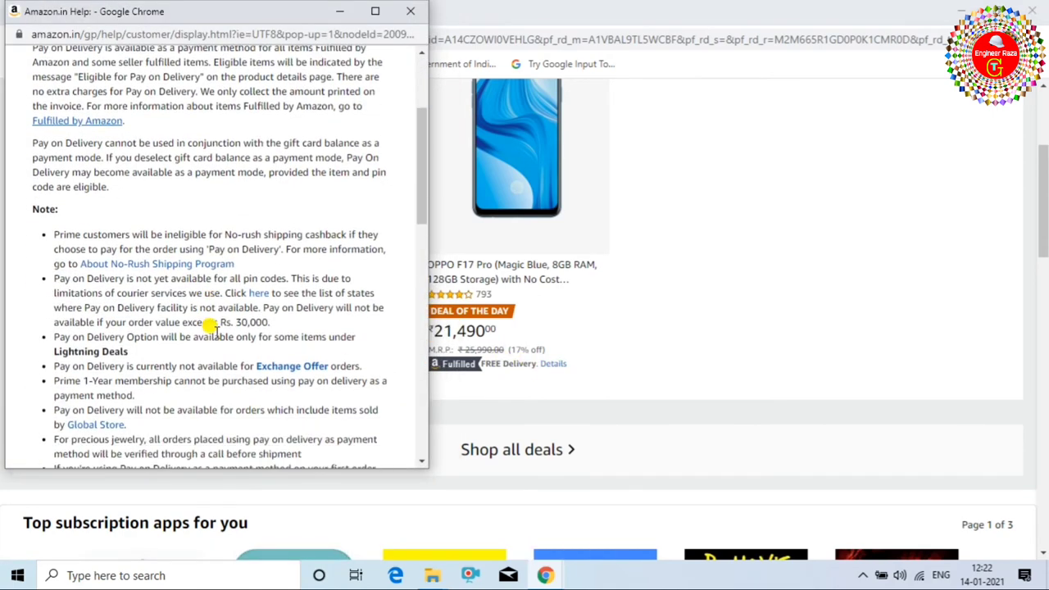
pyautogui.scroll(-8, 234, 336)
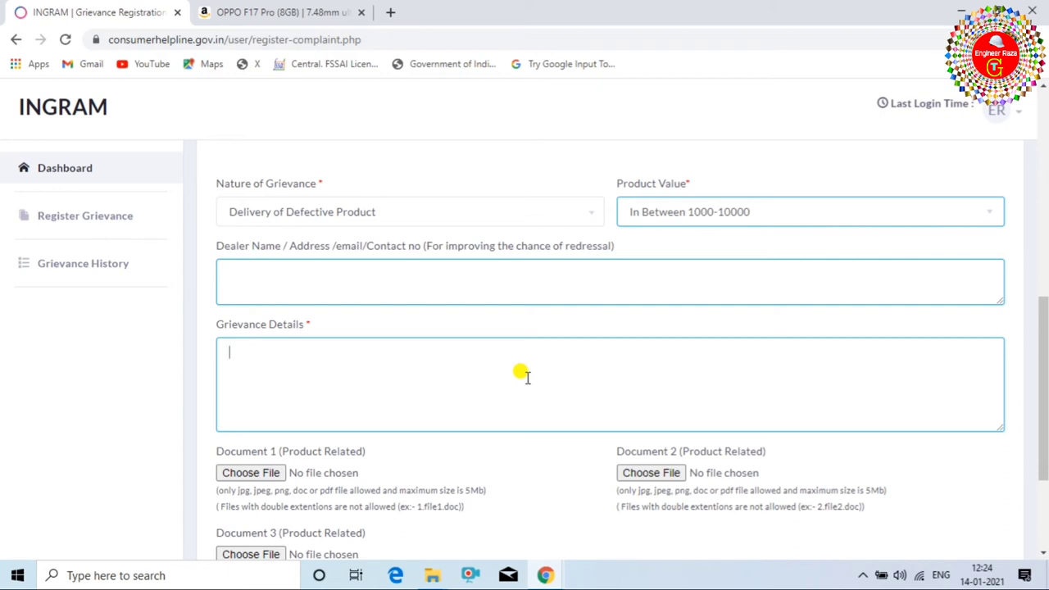
pyautogui.scroll(-1, 492, 361)
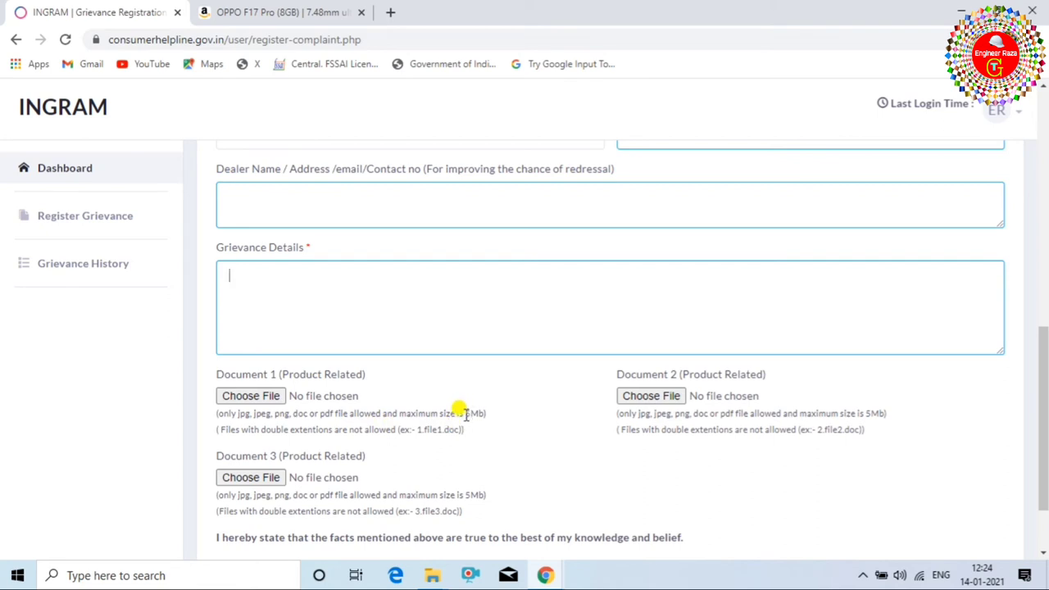
pyautogui.scroll(5, 443, 418)
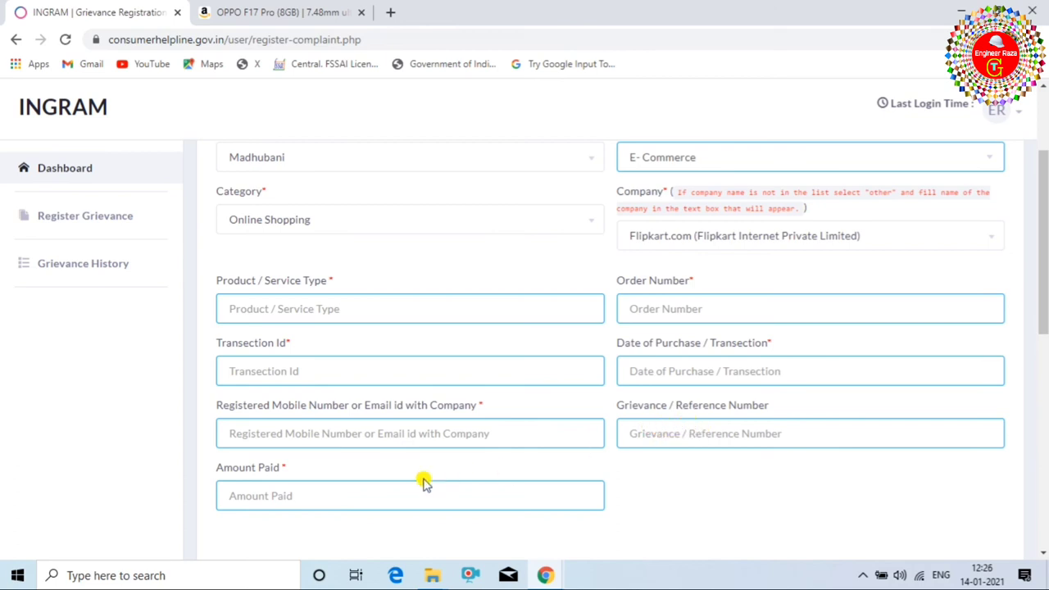
pyautogui.scroll(-1, 423, 482)
pyautogui.click(301, 416)
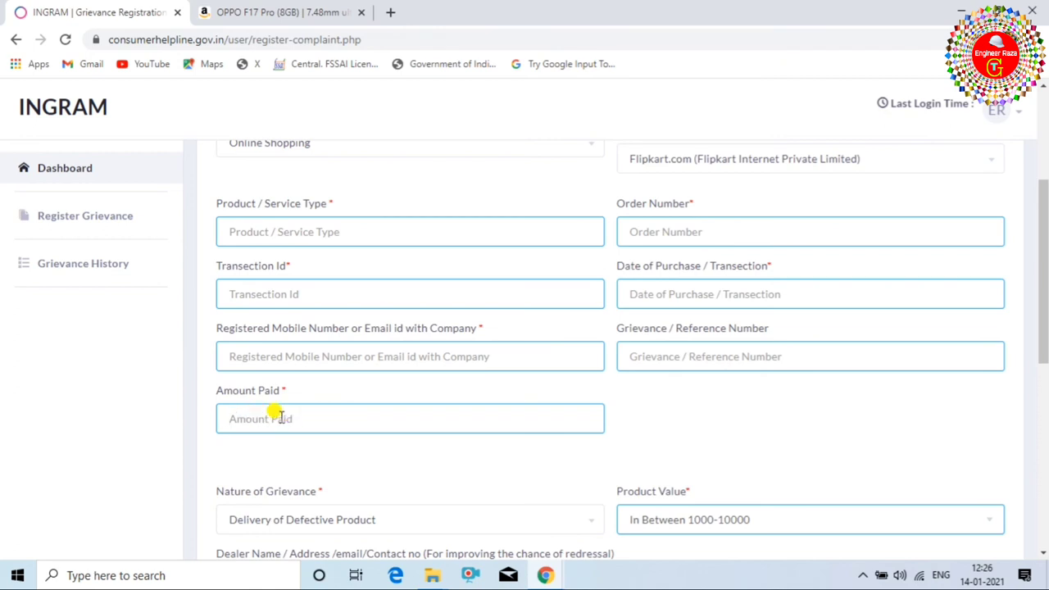
pyautogui.scroll(-1, 441, 449)
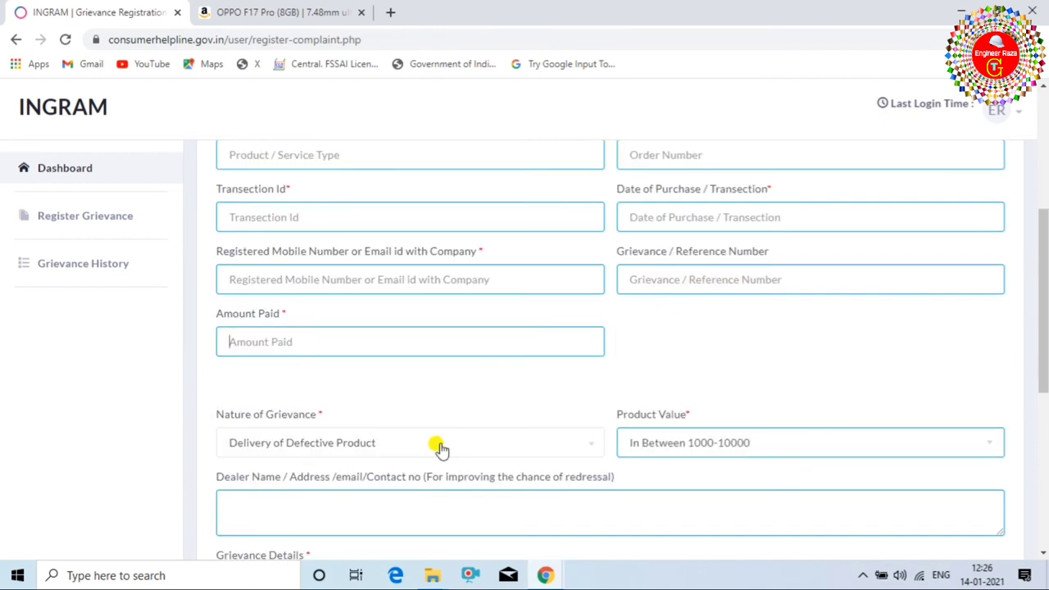
pyautogui.scroll(-5, 440, 448)
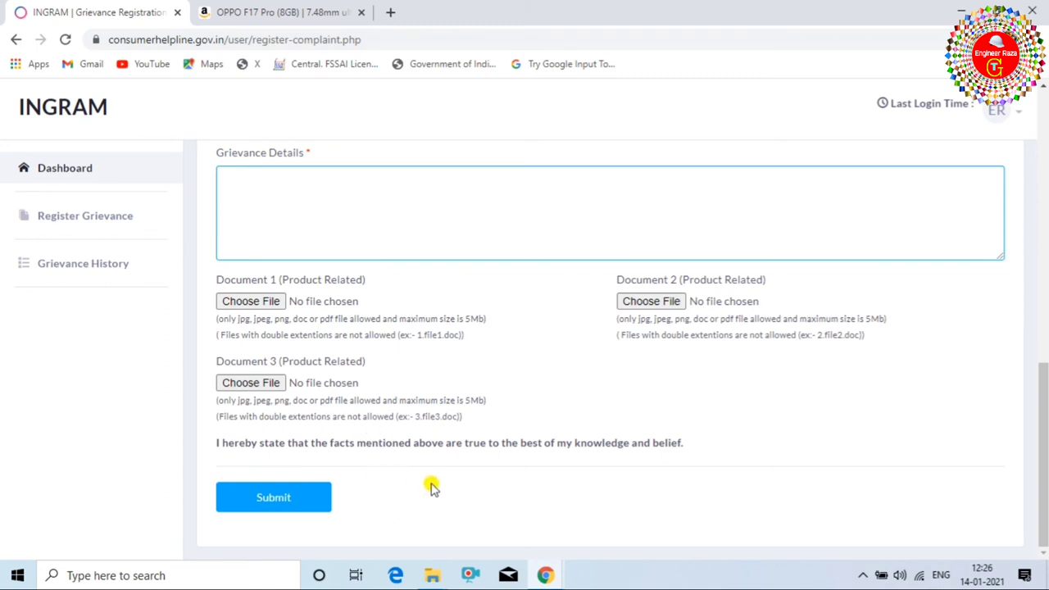
pyautogui.click(108, 266)
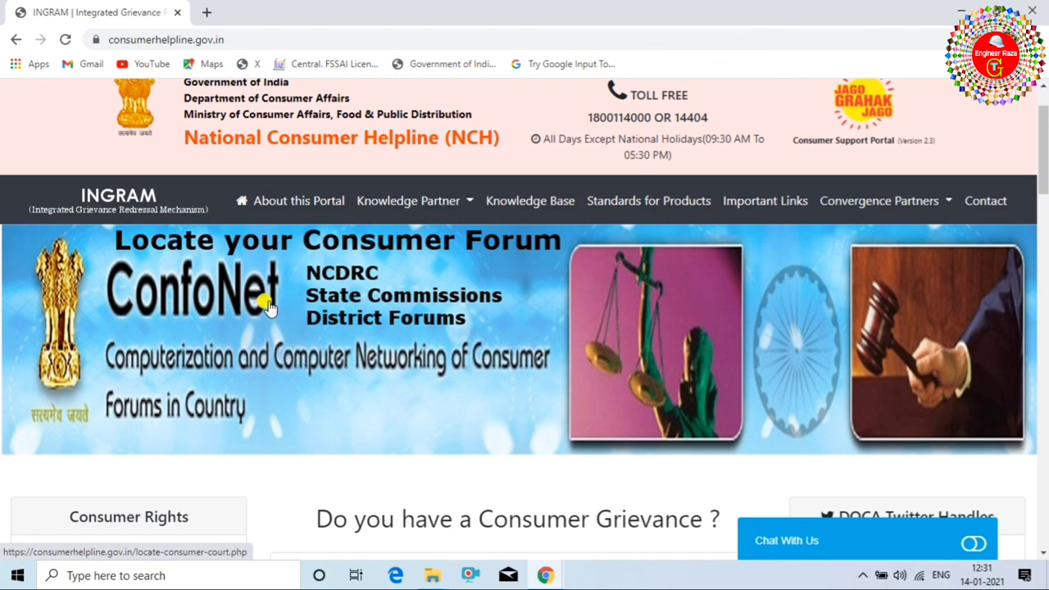
pyautogui.scroll(-1, 295, 332)
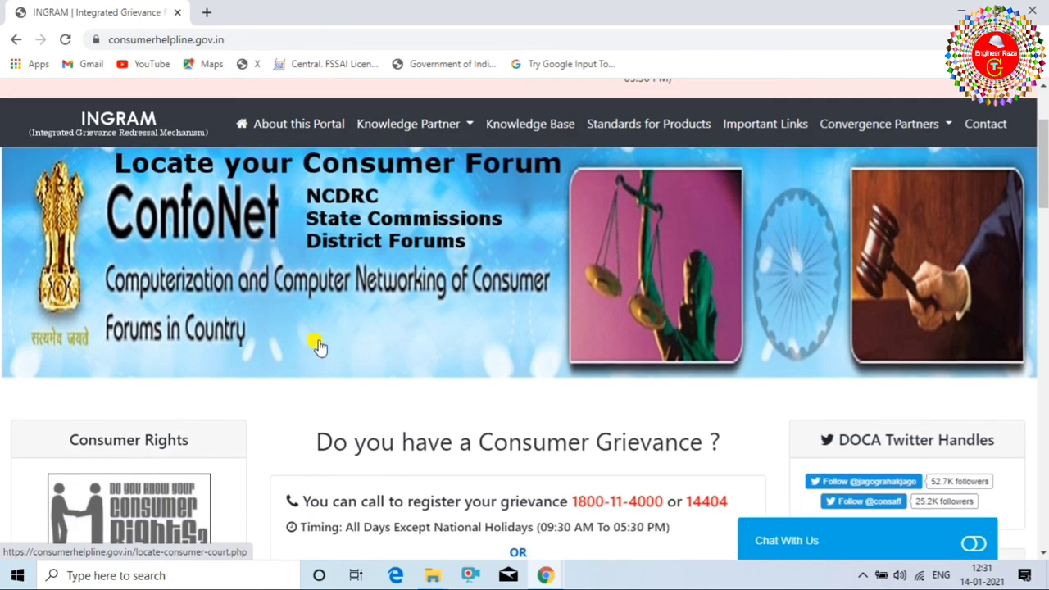
pyautogui.scroll(1, 324, 348)
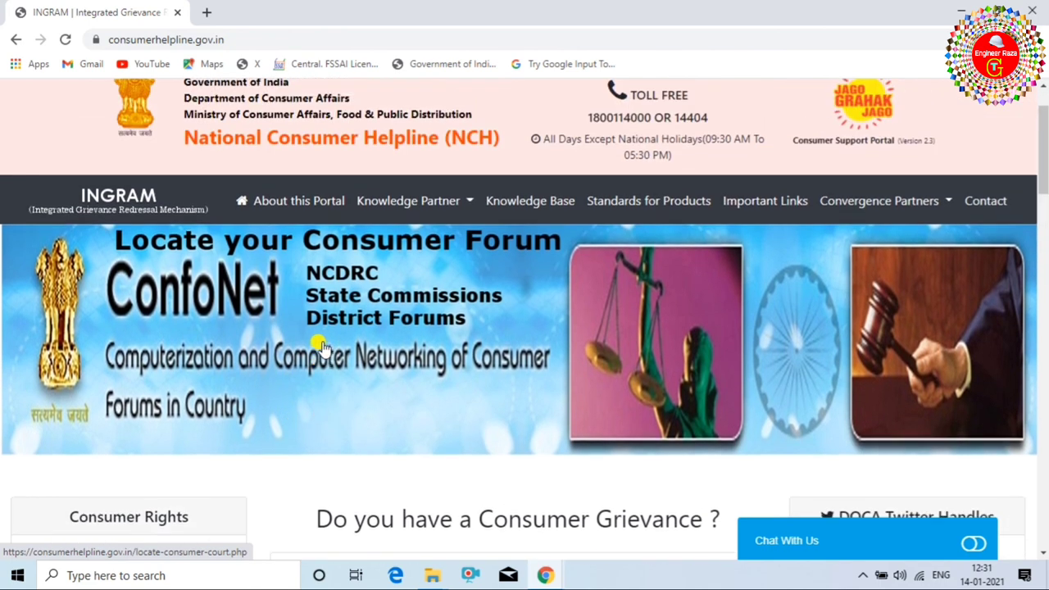
pyautogui.scroll(-1, 573, 401)
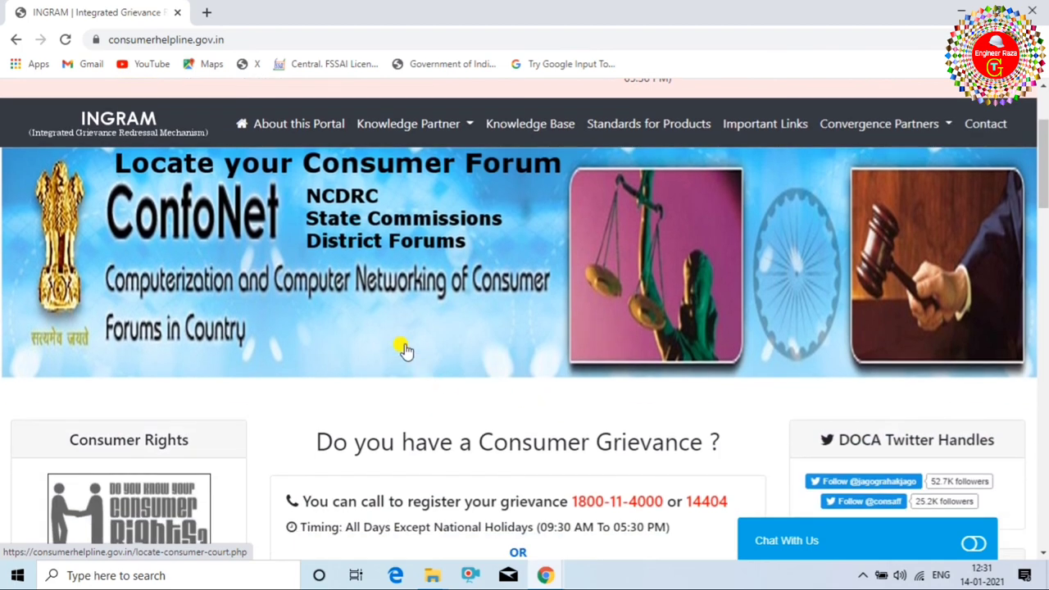